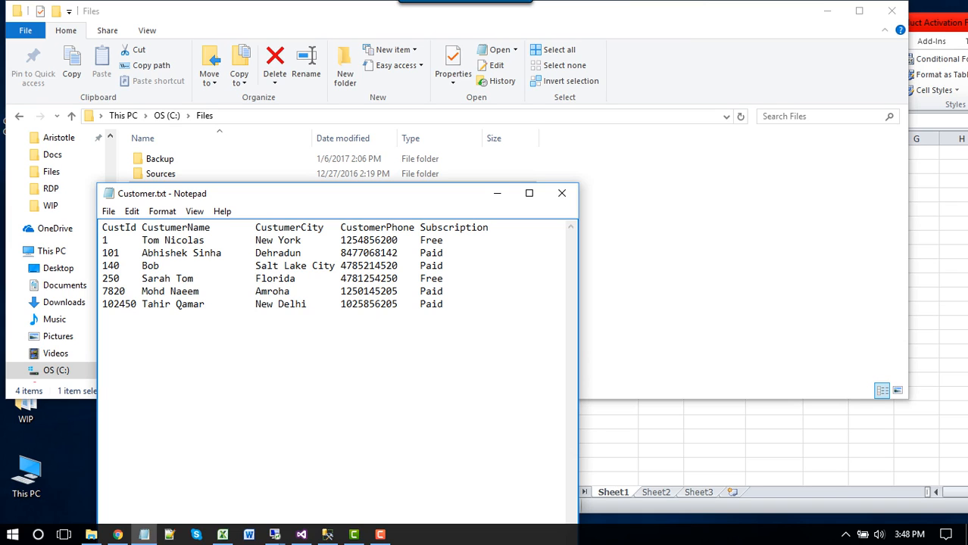
Compare the fixed-width Customer.txt data with the column lengths and start and end positions in the Excel layout workbook, then close the text file
key(alt+Tab)
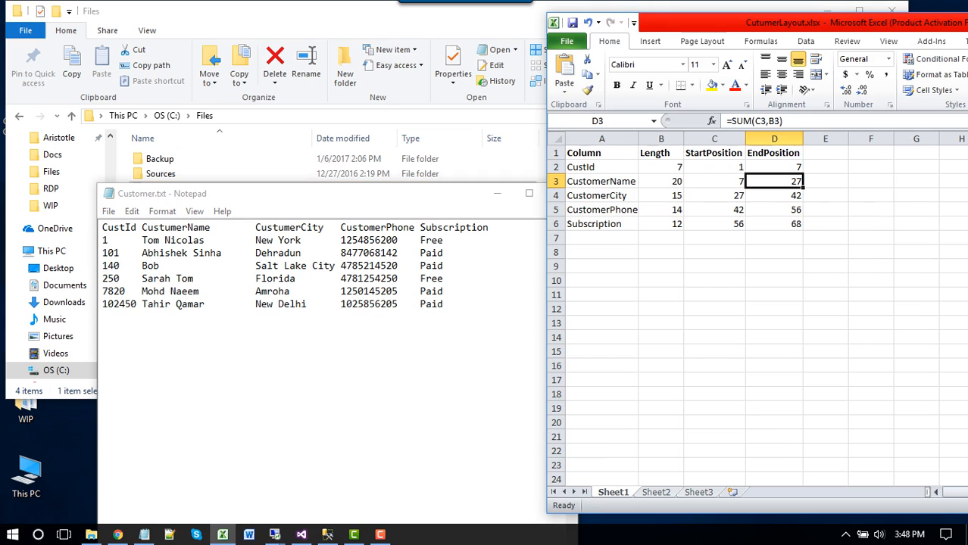
drag(420, 196, 363, 131)
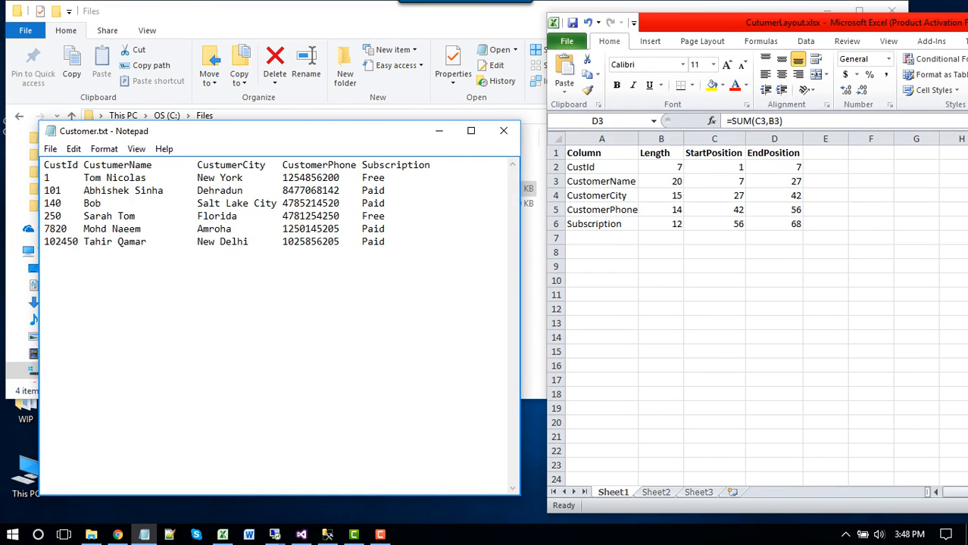
key(alt+Tab)
click(601, 167)
drag(601, 167, 774, 167)
drag(602, 182, 774, 182)
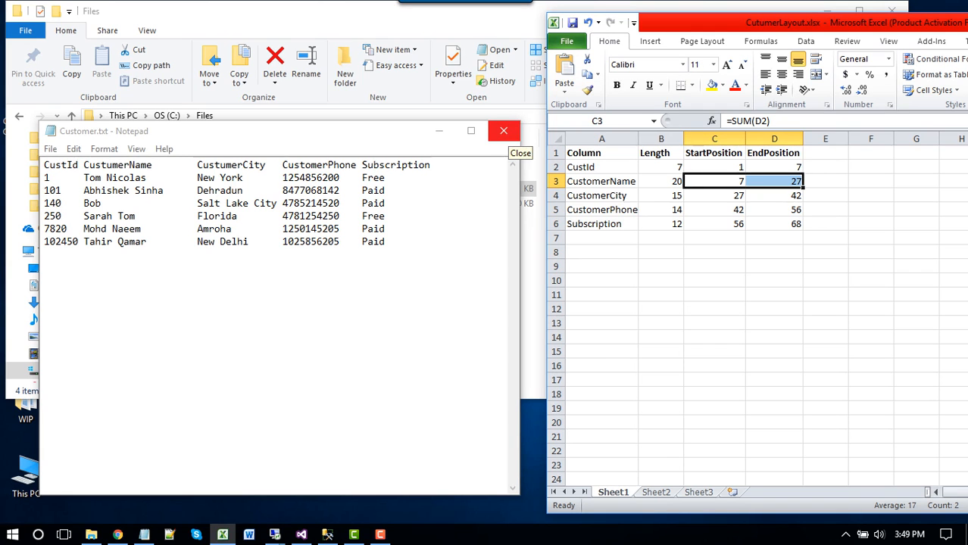
click(503, 131)
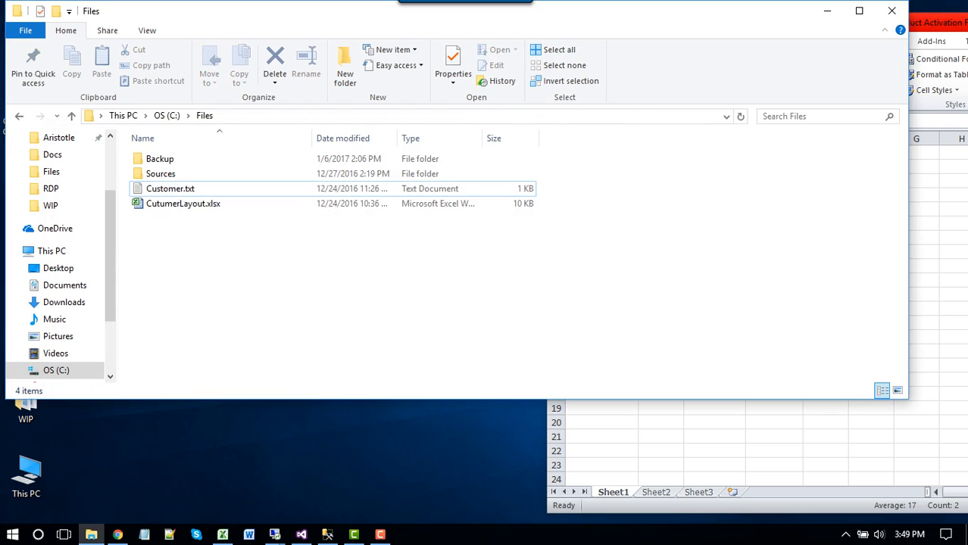
Switch to SQL Server Management Studio and refresh the SSIS database's table list
click(327, 535)
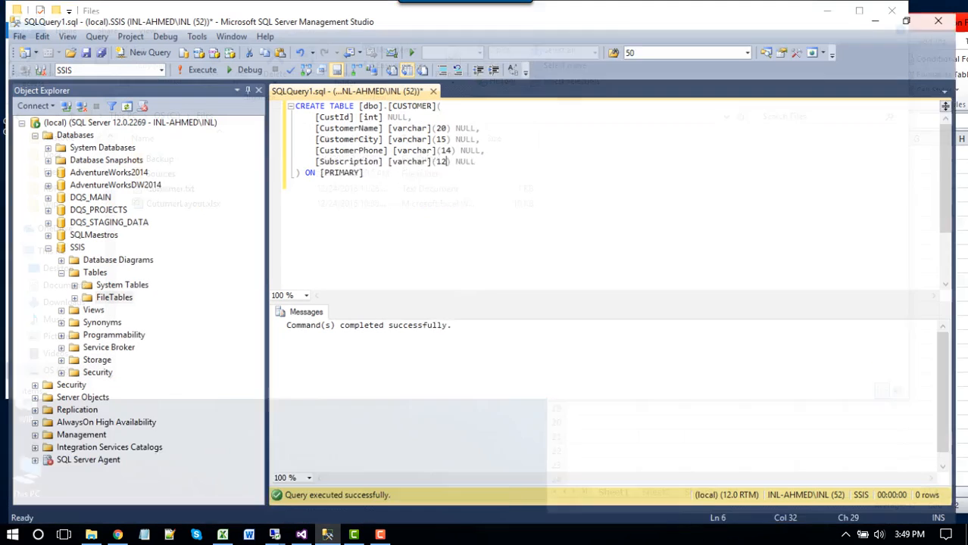
click(295, 174)
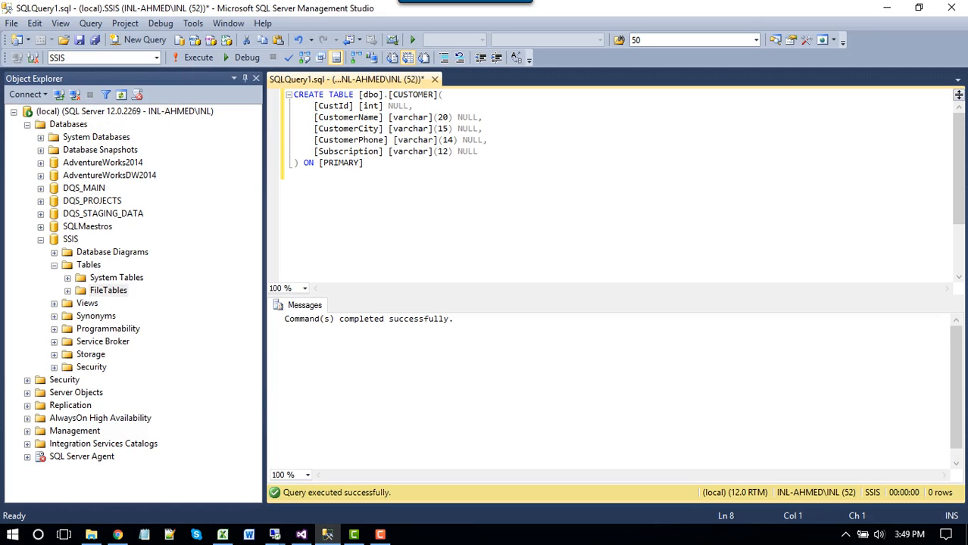
right_click(88, 265)
click(114, 352)
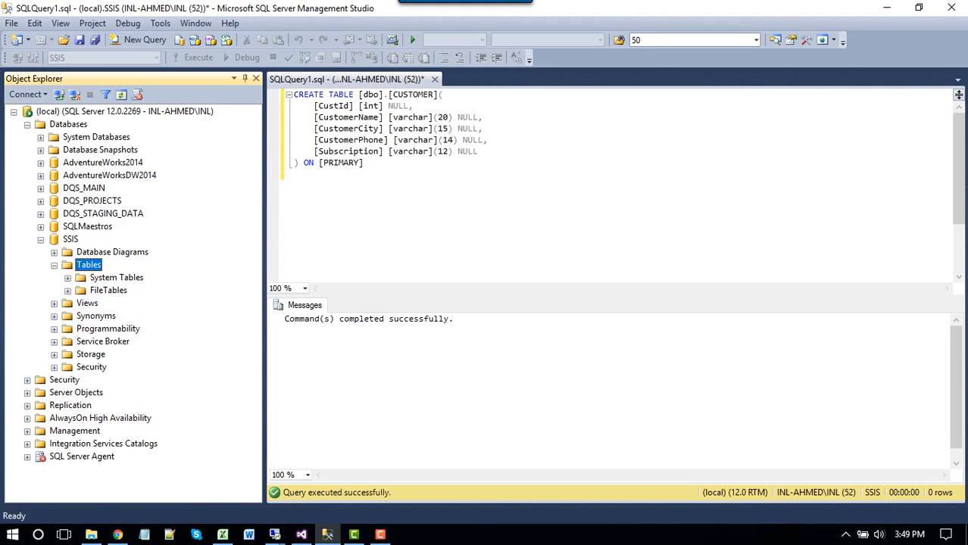
click(296, 174)
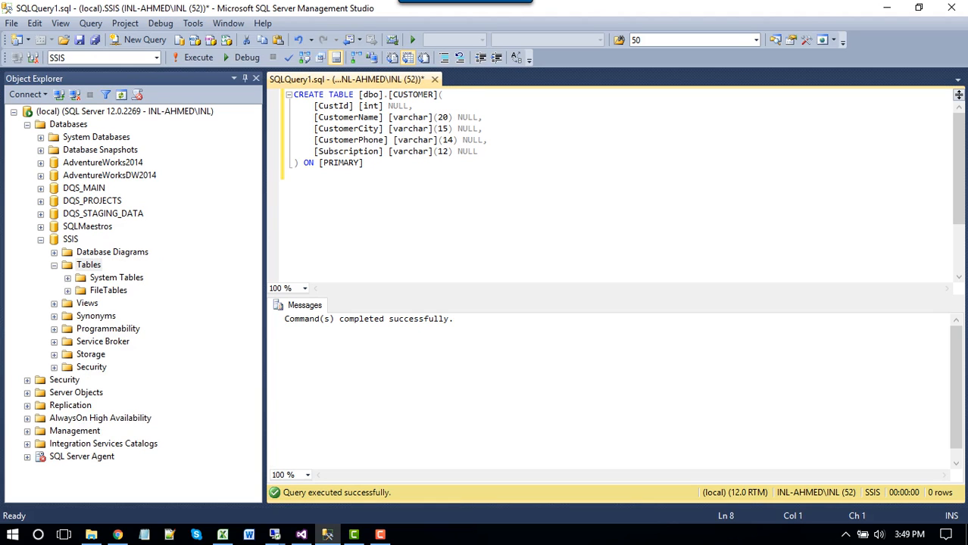
Execute the CREATE TABLE script for dbo.CUSTOMER in the SSIS database, and query the new table's top 1000 rows
drag(315, 106, 478, 151)
click(295, 175)
click(193, 57)
right_click(88, 265)
click(127, 354)
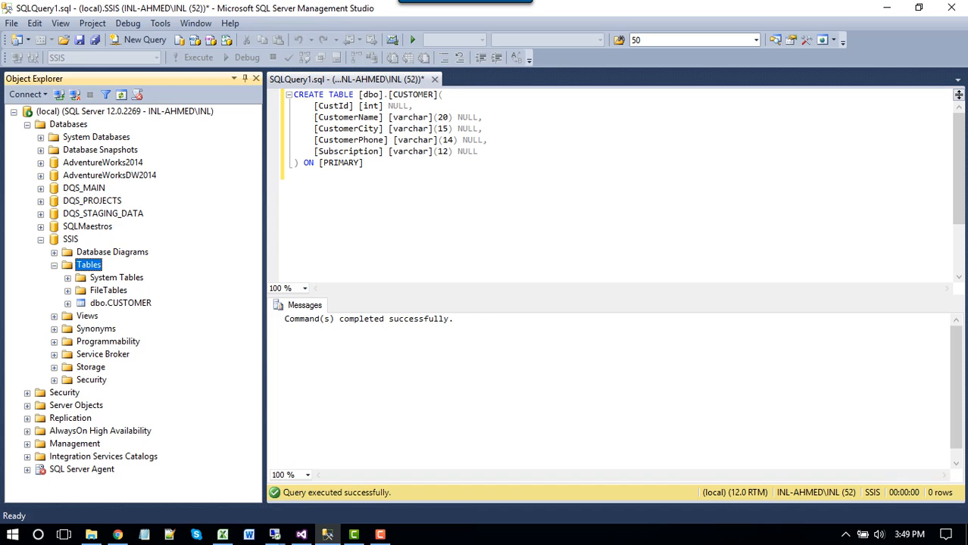
right_click(125, 303)
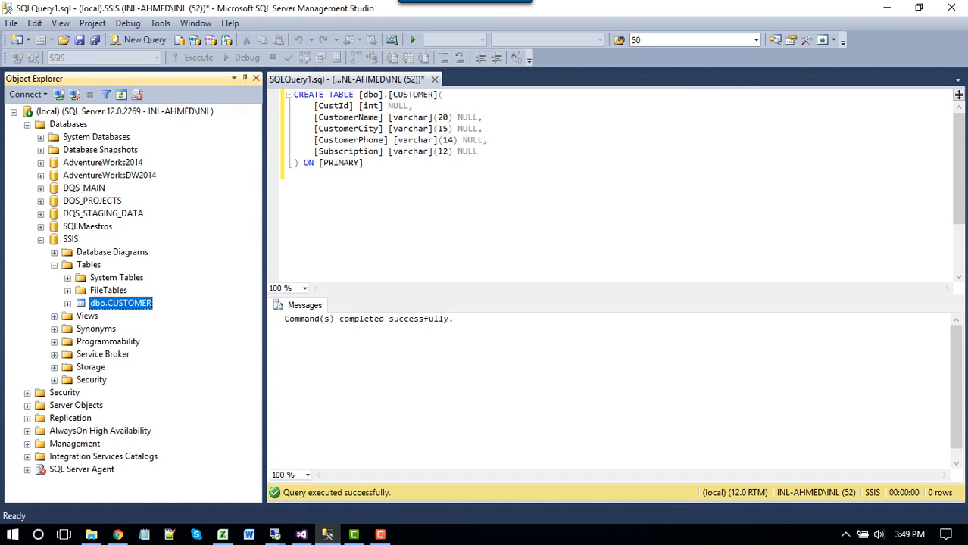
click(171, 271)
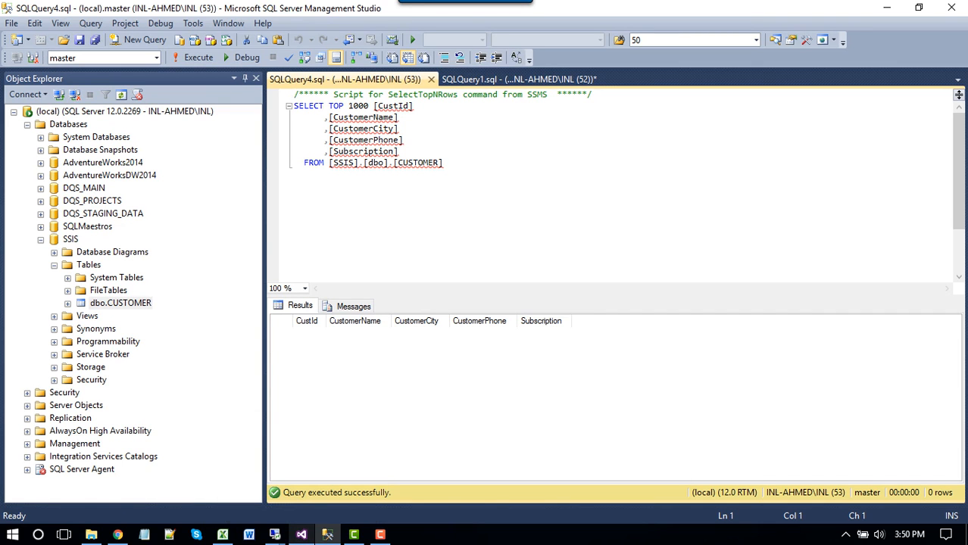
Switch to the LoadFixedWidthFile package in Visual Studio and add a Data Flow Task to its control flow
click(300, 535)
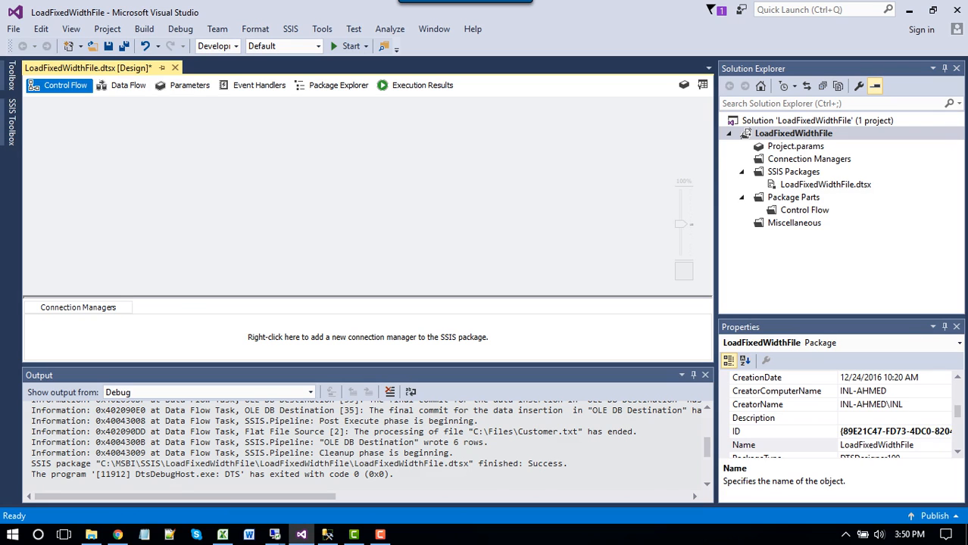
click(11, 122)
scroll(121, 243, up, 10)
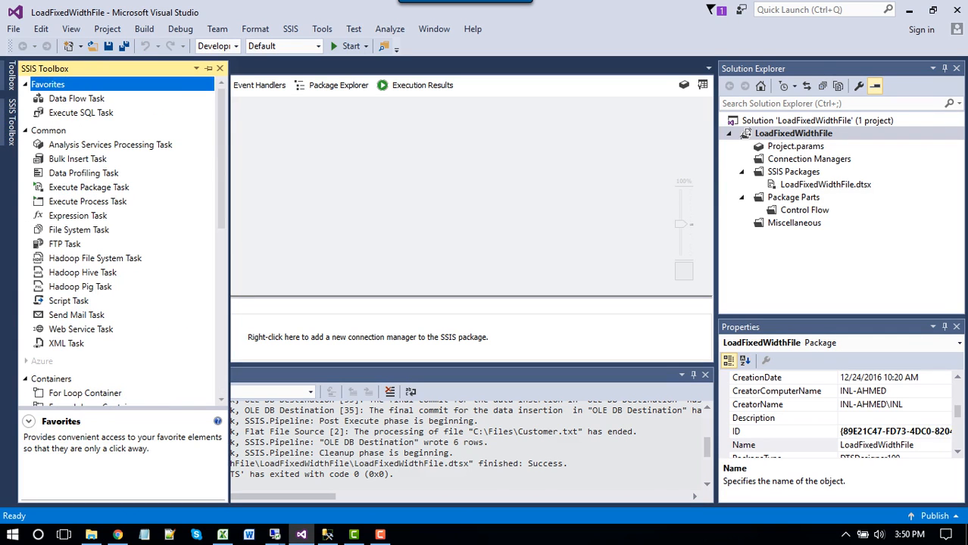
click(76, 99)
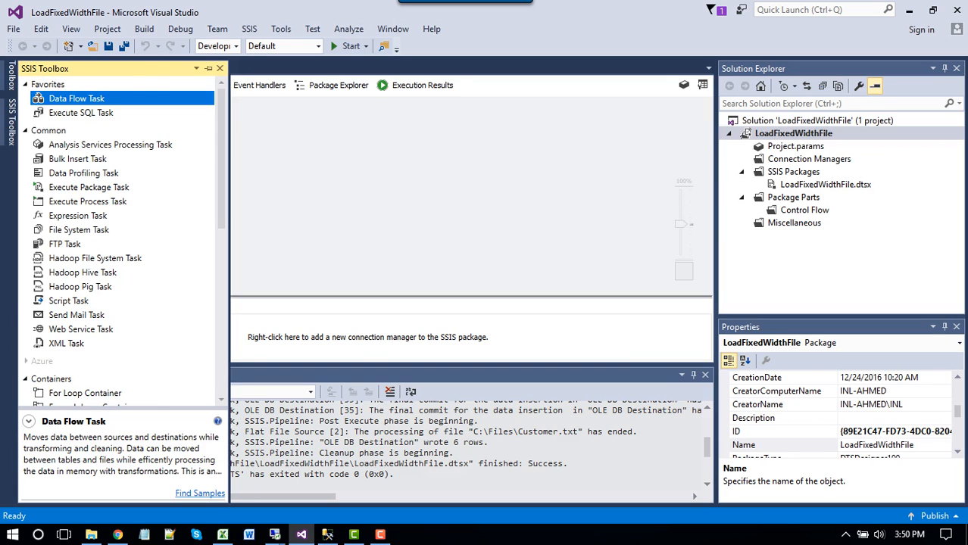
drag(76, 98, 401, 164)
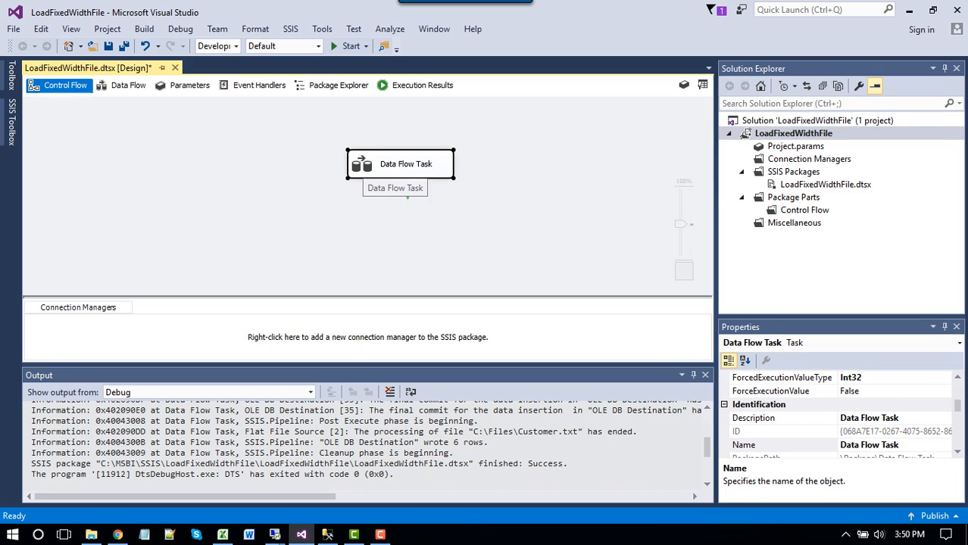
Open the Data Flow Task and add a Flat File Source to it
double_click(367, 164)
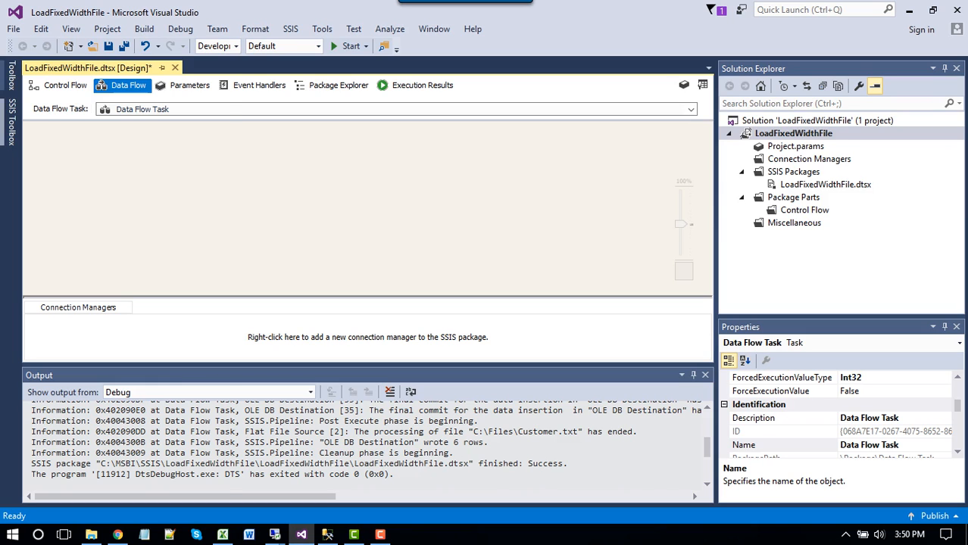
click(12, 122)
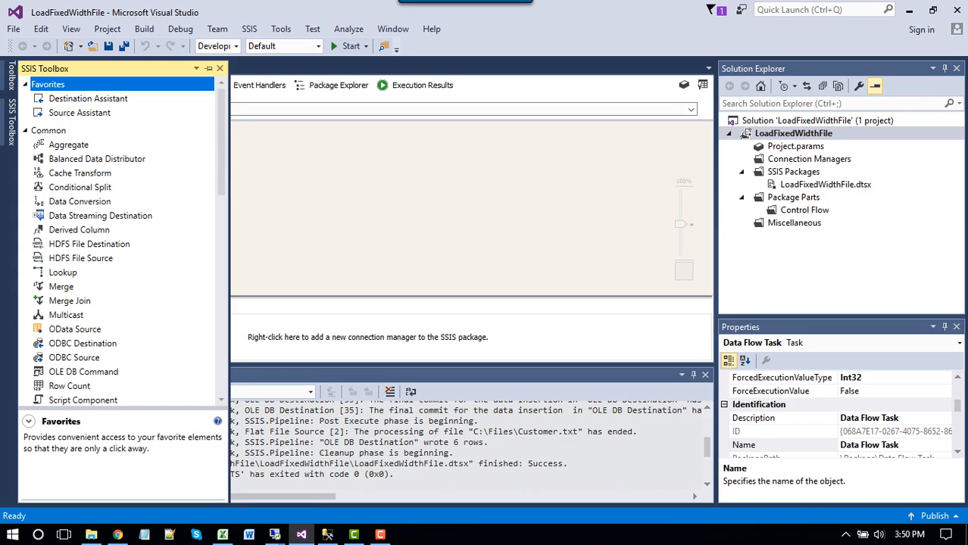
scroll(121, 243, down, 15)
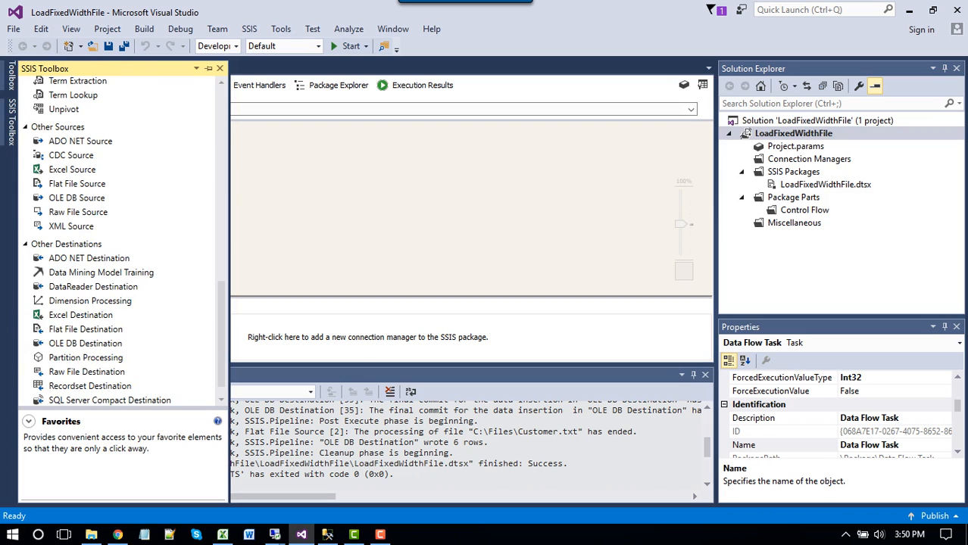
click(77, 184)
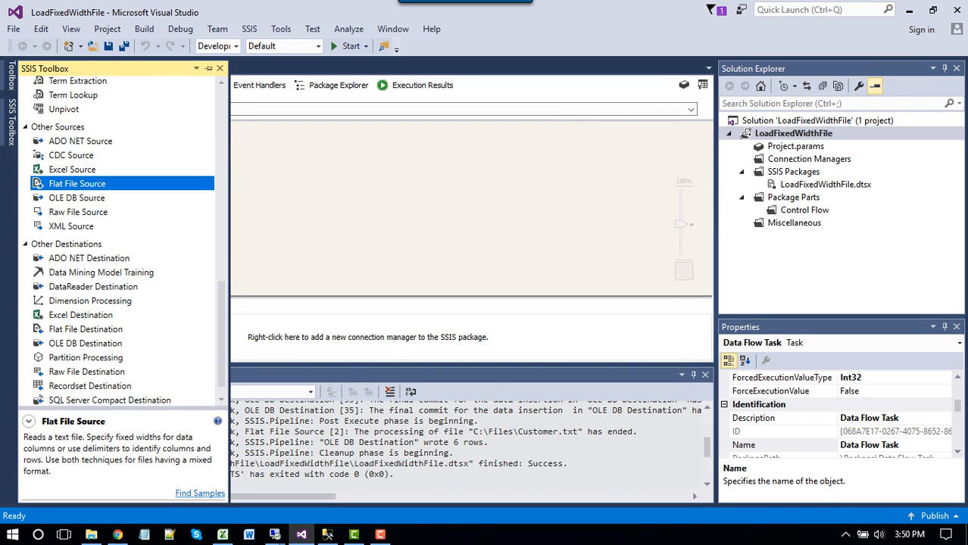
drag(77, 184, 366, 165)
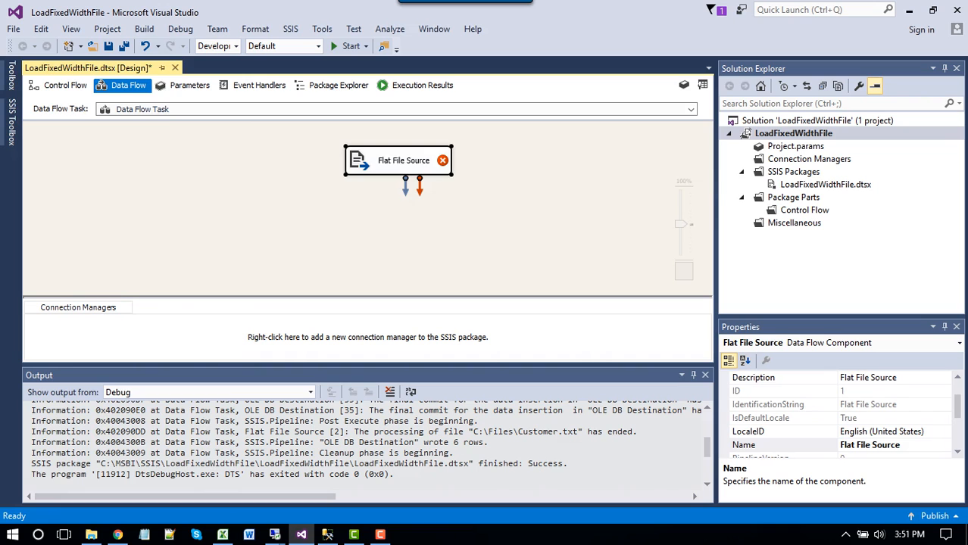
Create a flat file connection manager for the source using C:\Files\Customer.txt with the Fixed width format
double_click(398, 160)
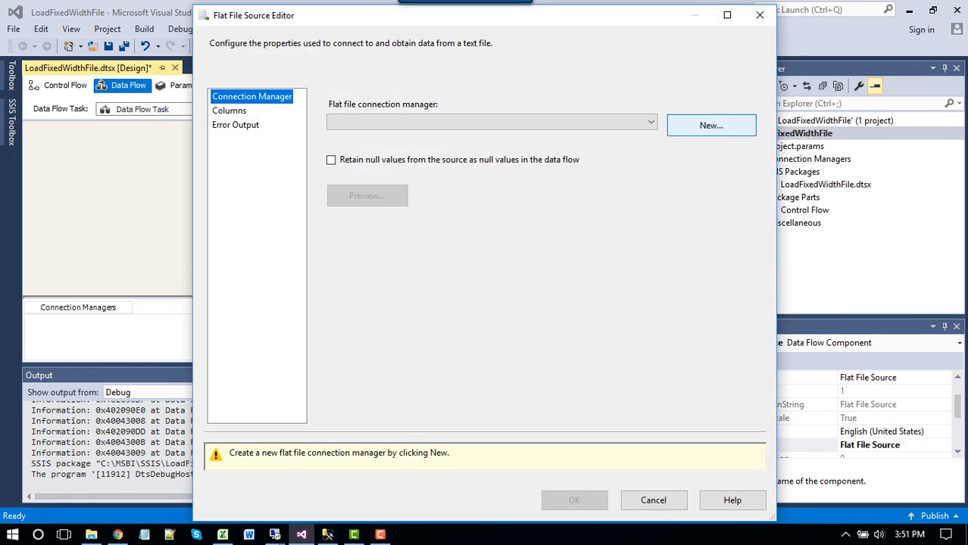
click(710, 125)
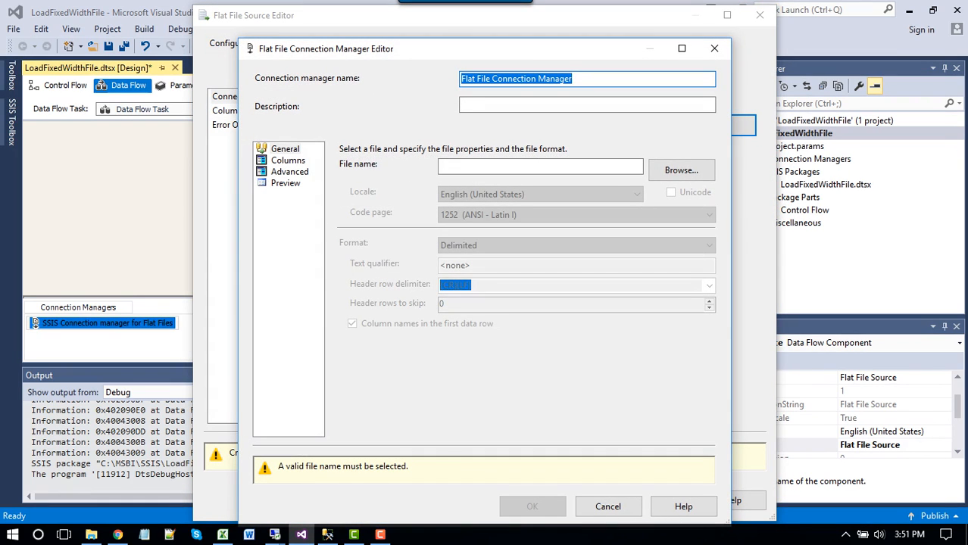
click(680, 170)
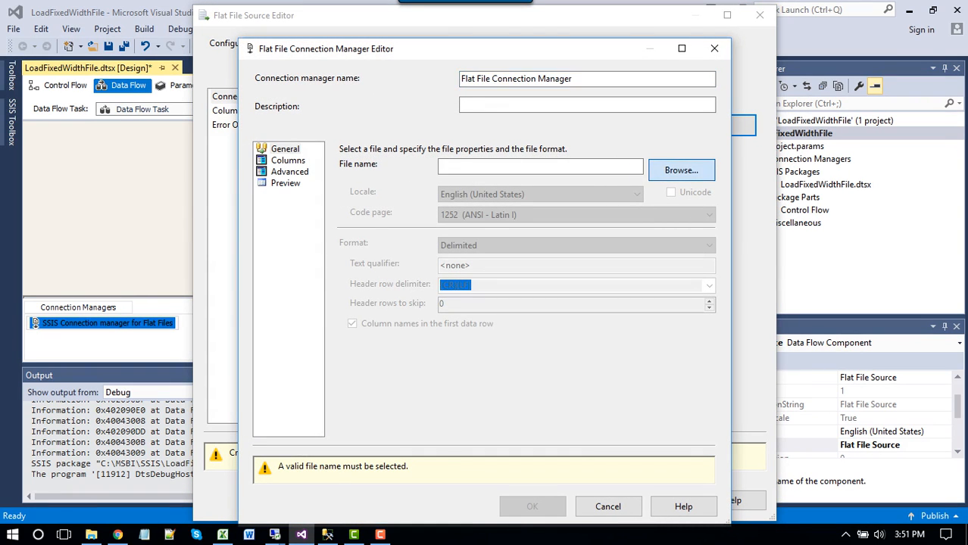
click(409, 188)
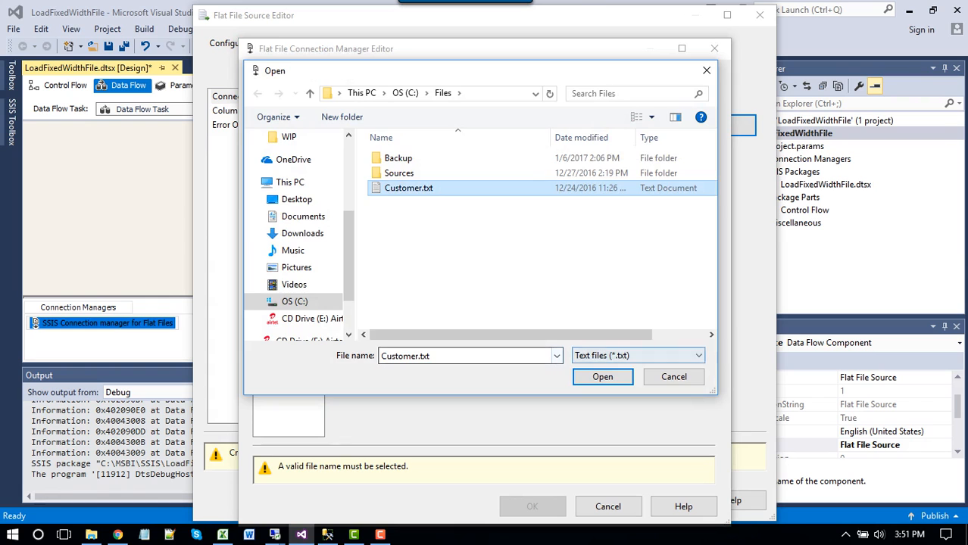
key(Return)
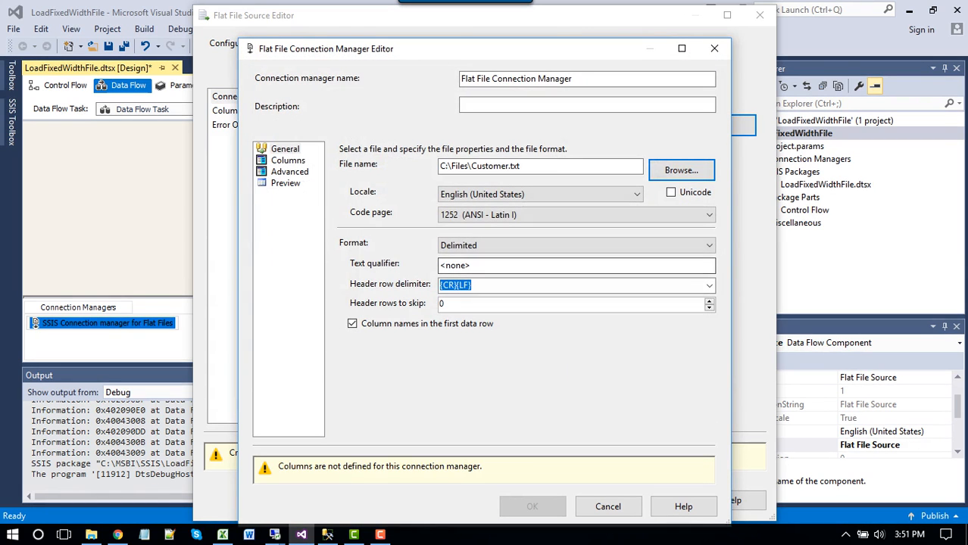
click(576, 244)
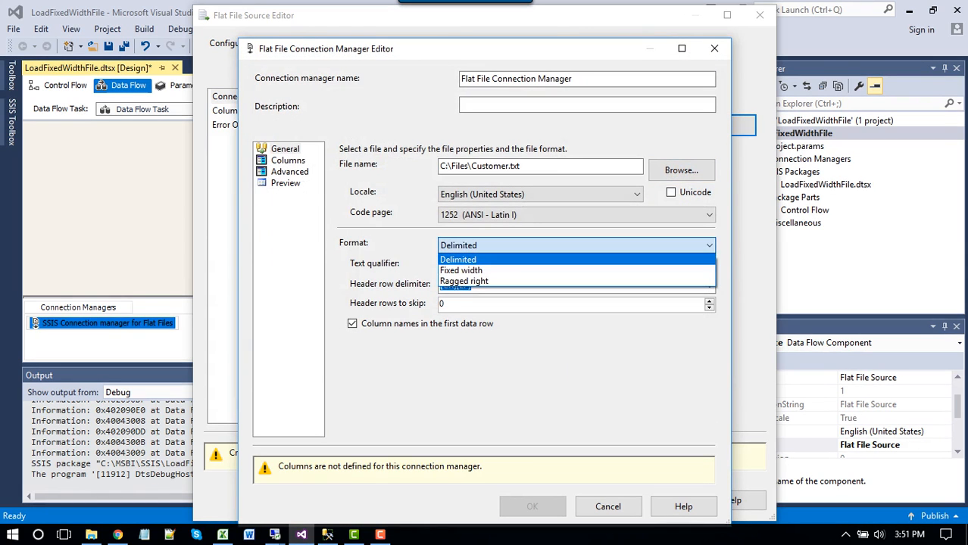
click(469, 268)
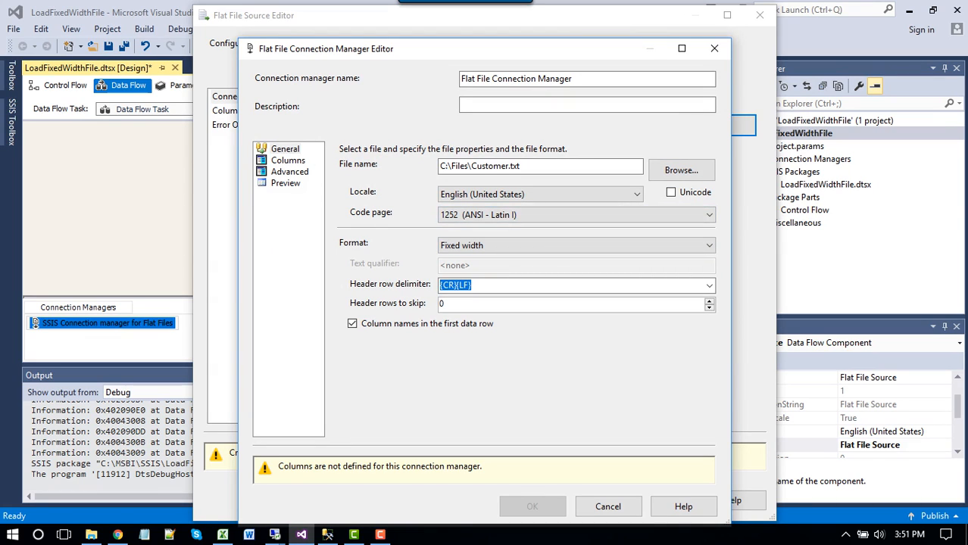
Add a column named CustId to the flat file connection, with input and output column widths of 7
click(289, 172)
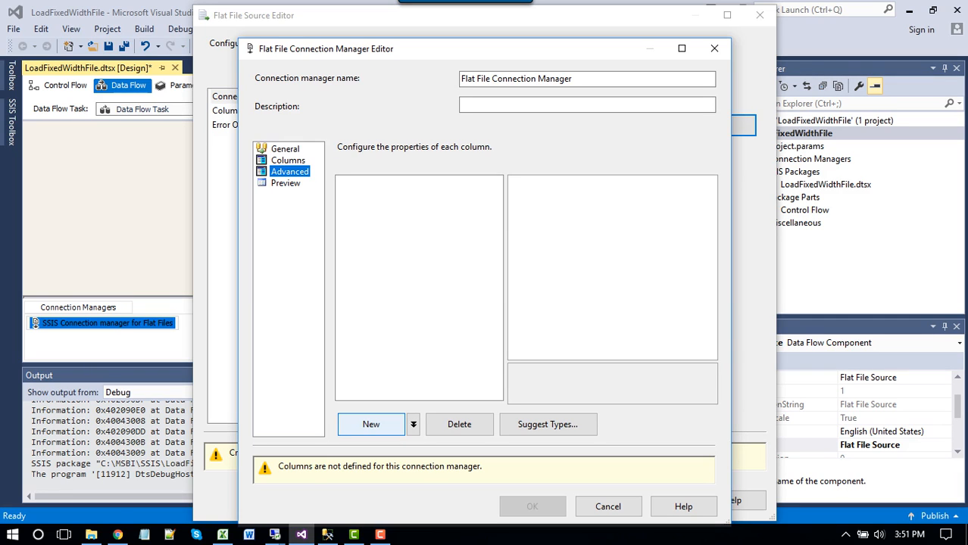
click(371, 424)
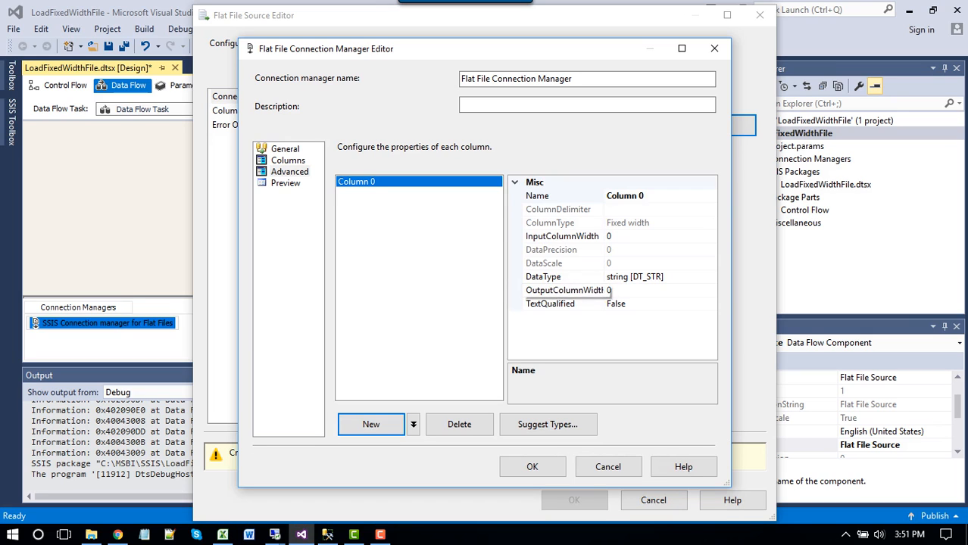
click(645, 196)
key(ctrl+a)
text(CustId)
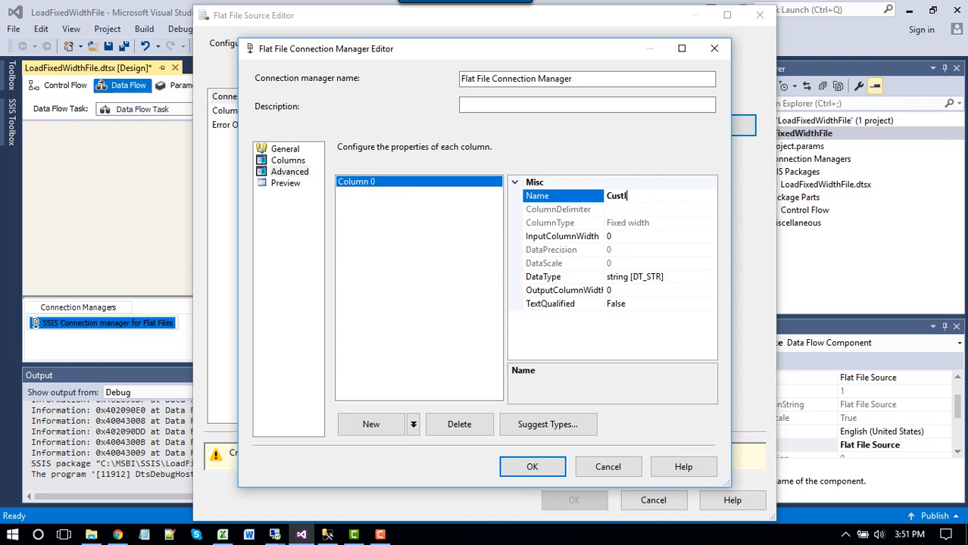
click(645, 236)
key(BackSpace)
text(7)
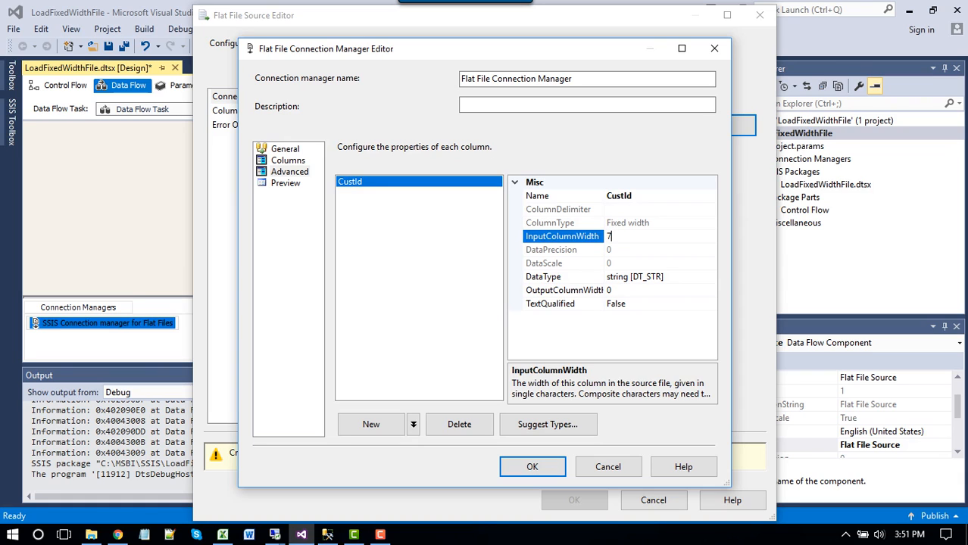
click(646, 290)
key(BackSpace)
text(7)
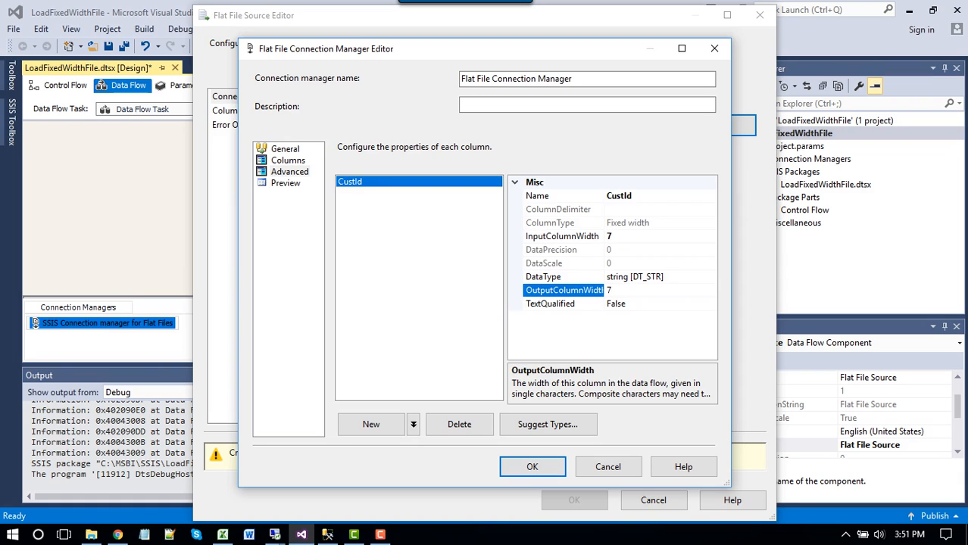
Add a new column to the flat file connection and copy the CustomerName label from the Excel layout workbook
click(371, 424)
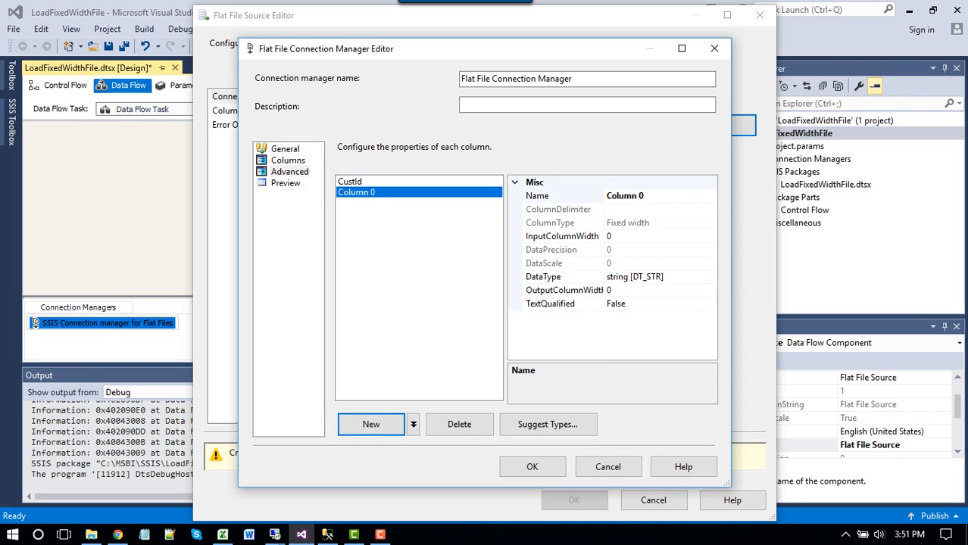
click(222, 534)
click(601, 182)
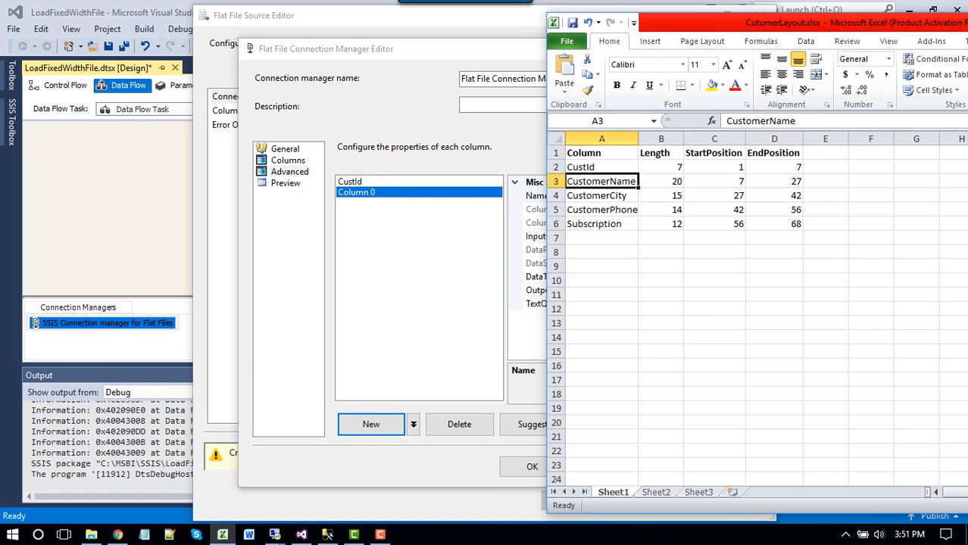
key(F2)
key(Home)
key(shift+End)
key(ctrl+c)
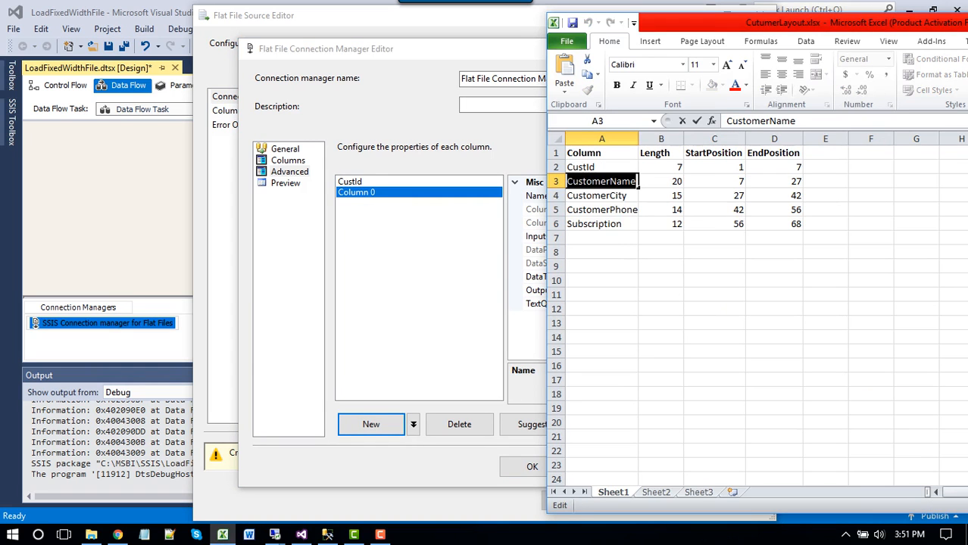
key(Return)
click(661, 181)
key(alt+Tab)
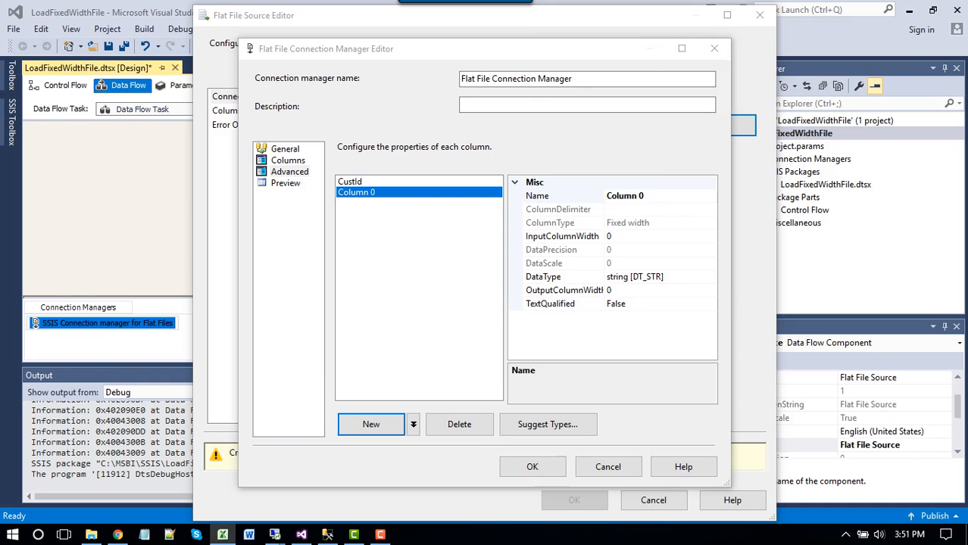
Name the new column CustomerName and set its input and output column widths to 20
key(ctrl+a)
key(ctrl+v)
key(Tab)
text(20)
key(Tab)
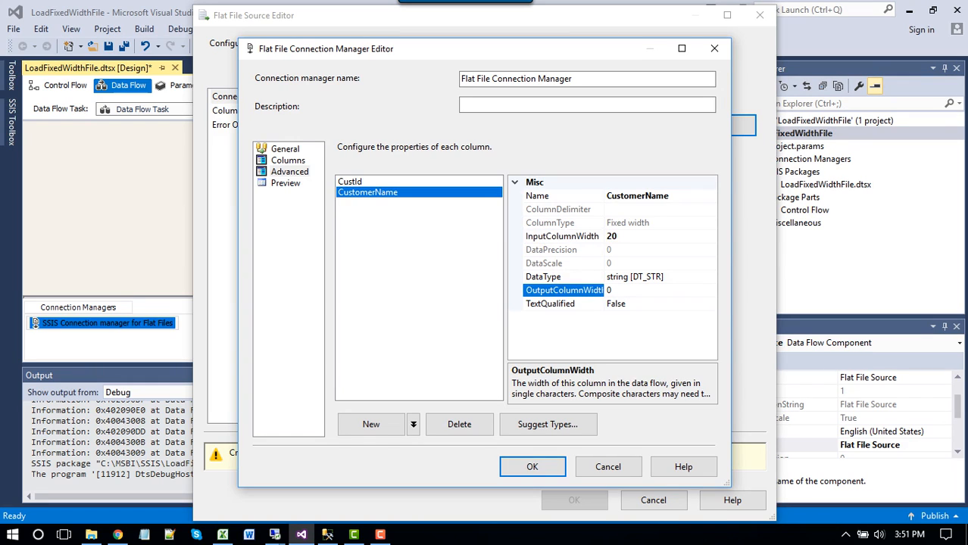
text(20)
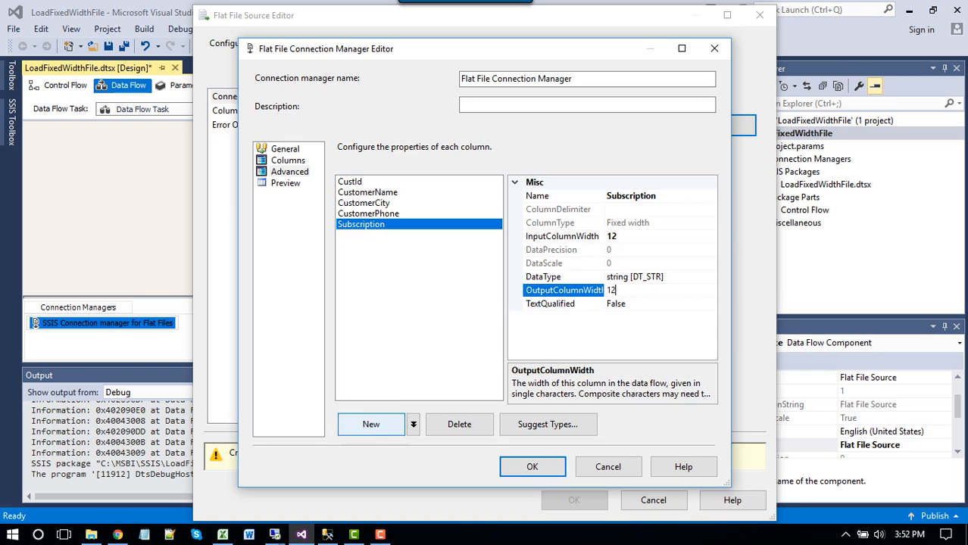
Add a column named Dummy after Subscription, with input and output column widths of 2
click(370, 424)
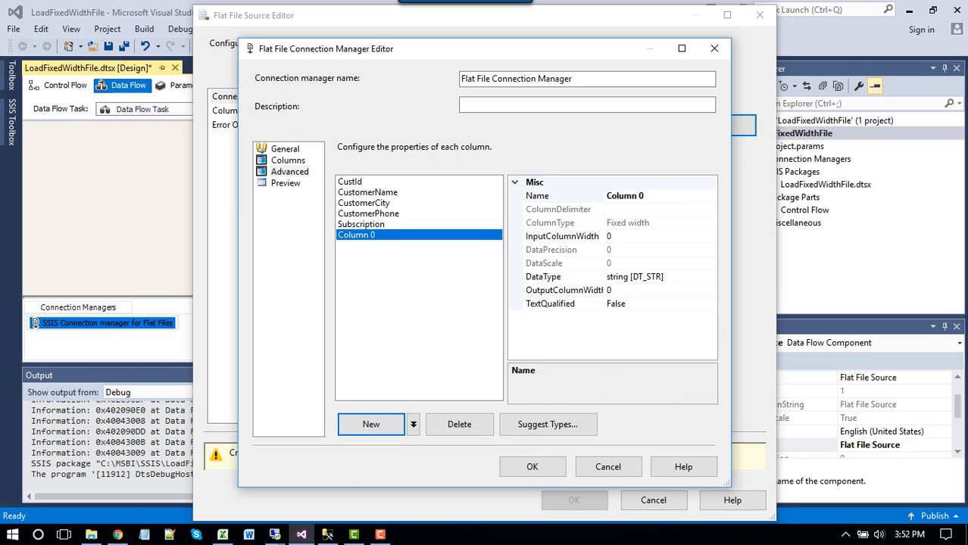
click(647, 196)
key(shift+Home)
text(Dummy)
key(Tab)
text(2)
click(612, 291)
key(BackSpace)
text(2)
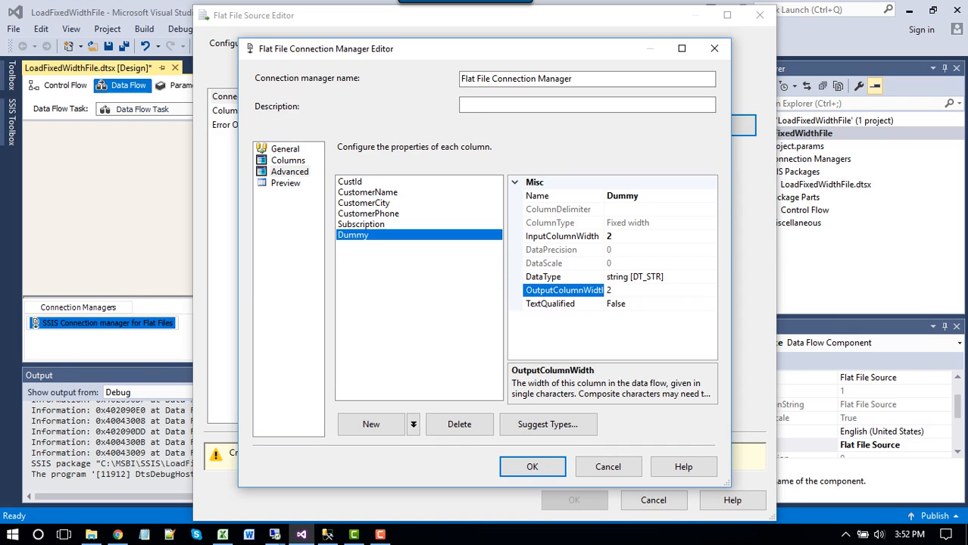
Preview the flat file data and examine how the rows are divided into the name and city columns
click(286, 183)
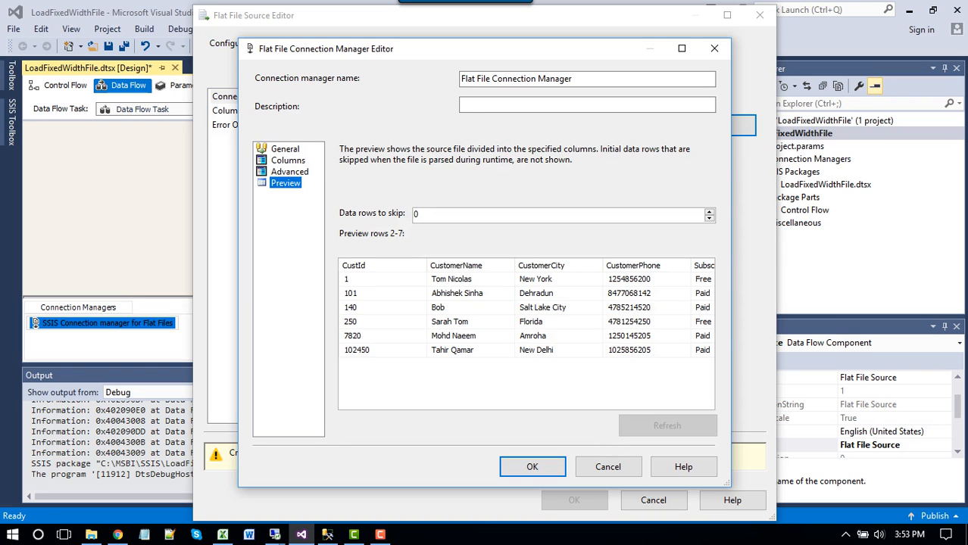
click(469, 280)
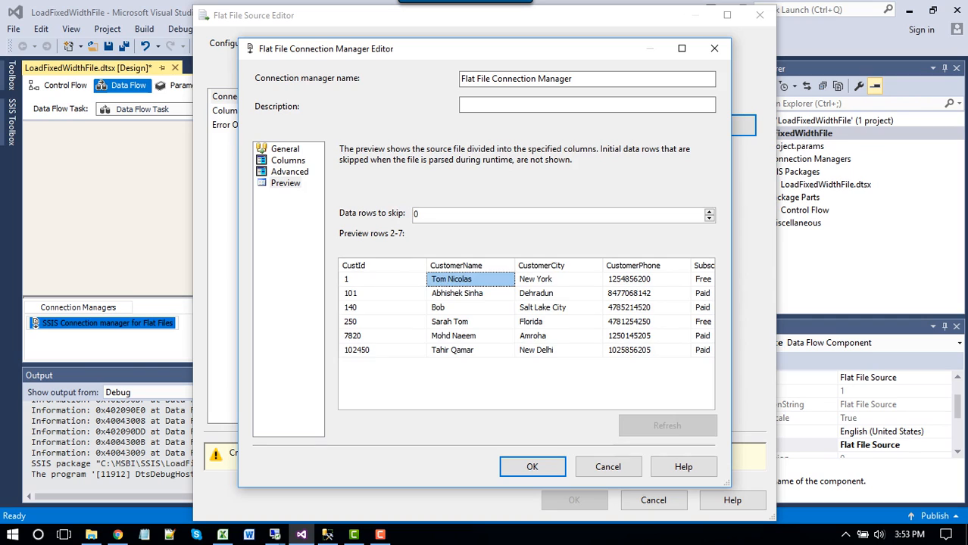
click(469, 350)
click(470, 279)
click(558, 279)
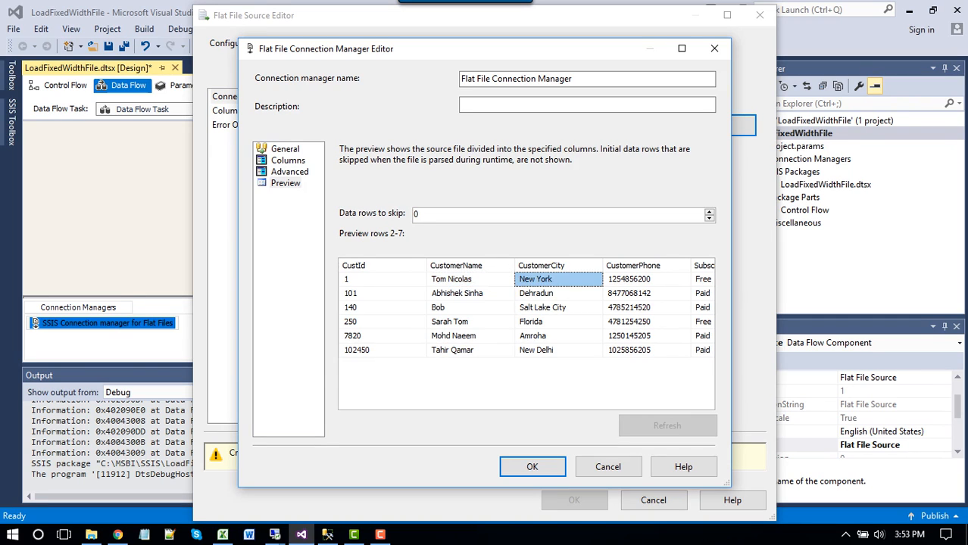
click(469, 279)
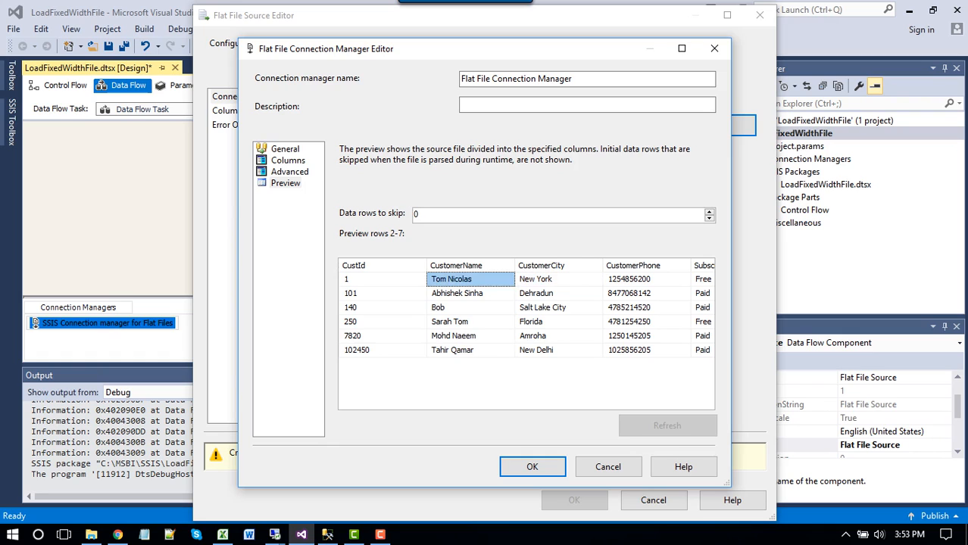
click(558, 321)
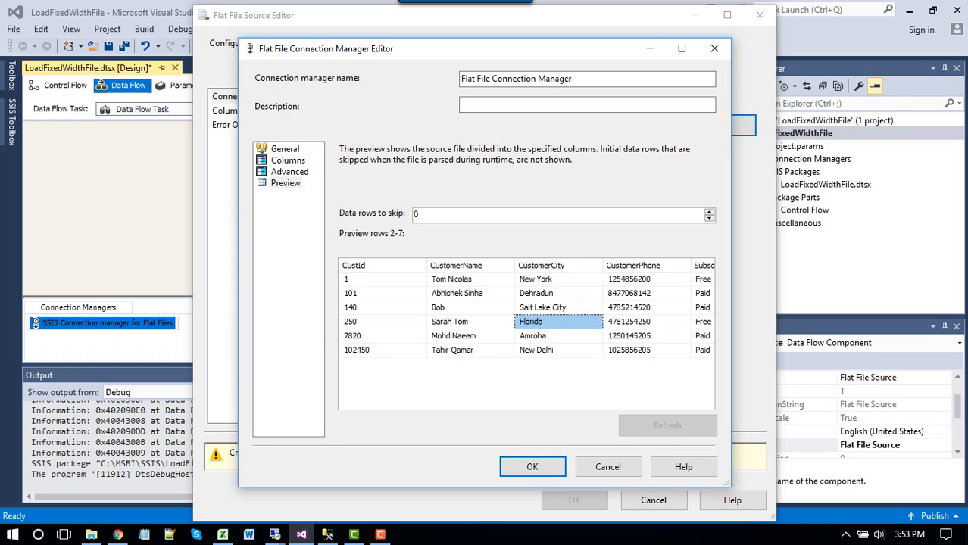
Accept the flat file connection manager, review the source's output columns and confirm the Flat File Source settings
click(531, 467)
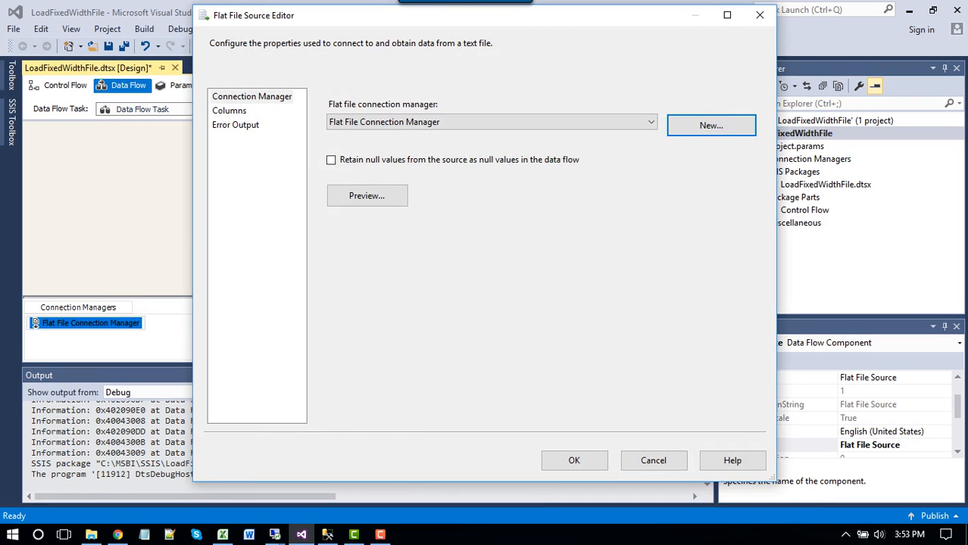
click(230, 111)
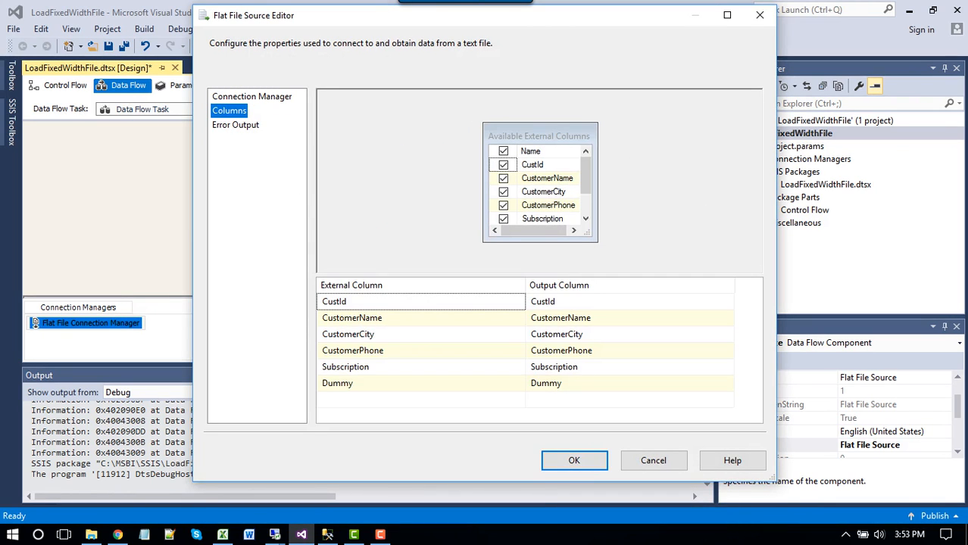
click(560, 301)
click(574, 461)
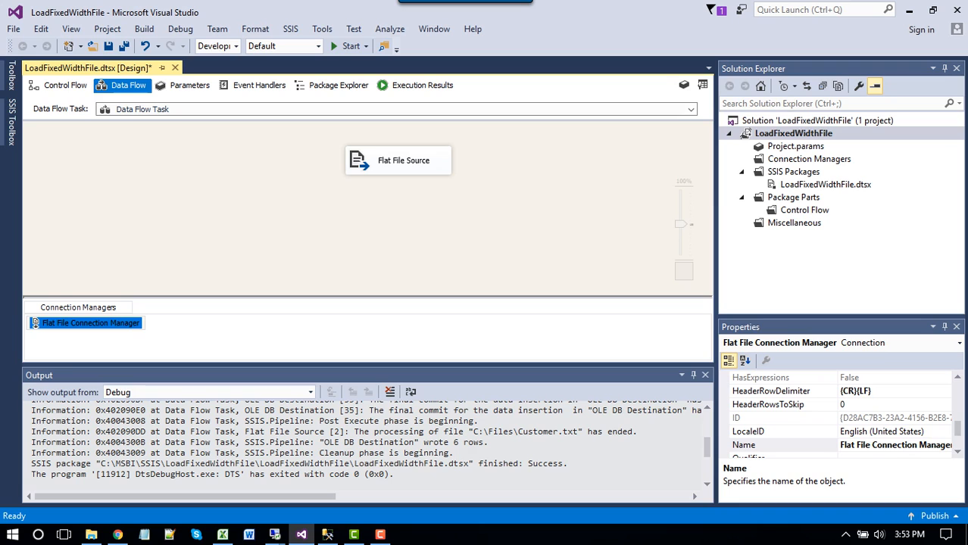
Add an OLE DB Destination to the data flow, below the Flat File Source
click(12, 123)
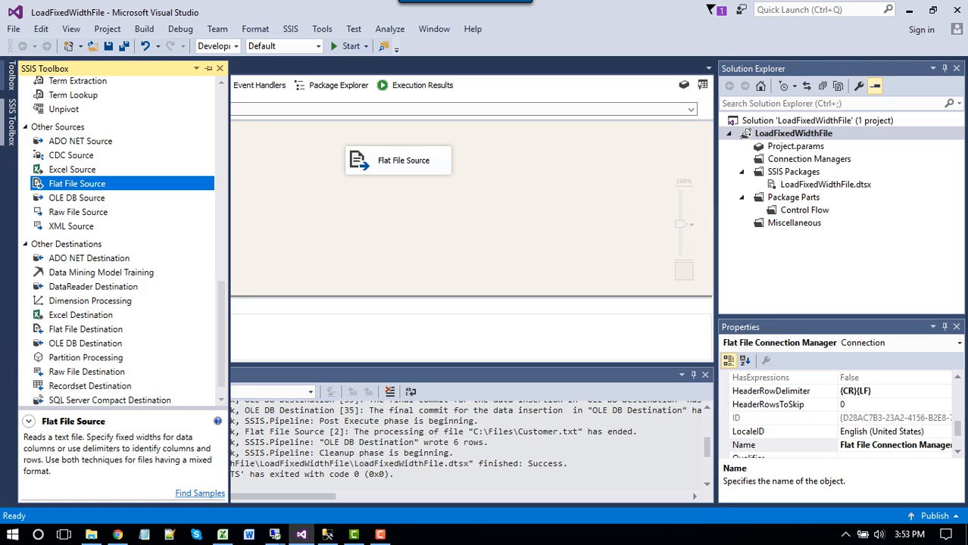
scroll(121, 241, down, 1)
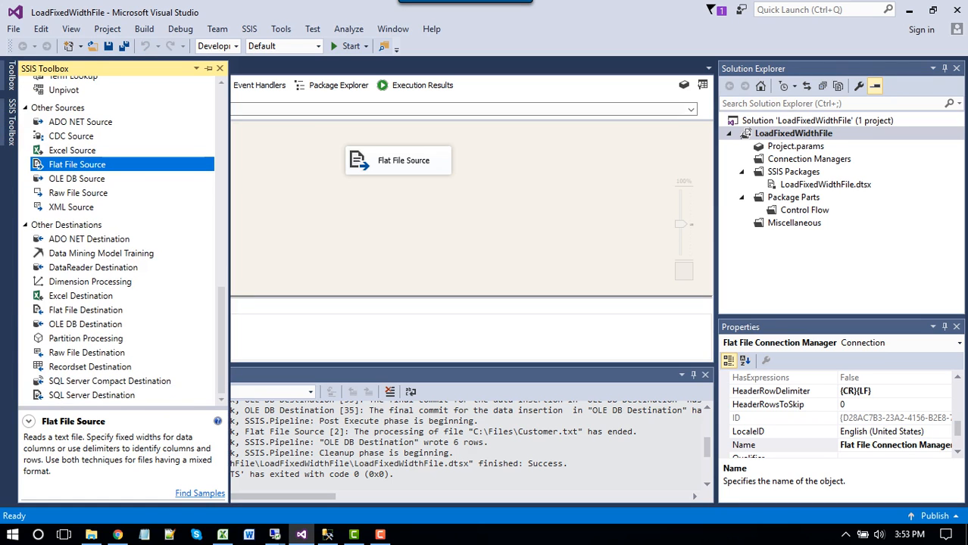
click(86, 324)
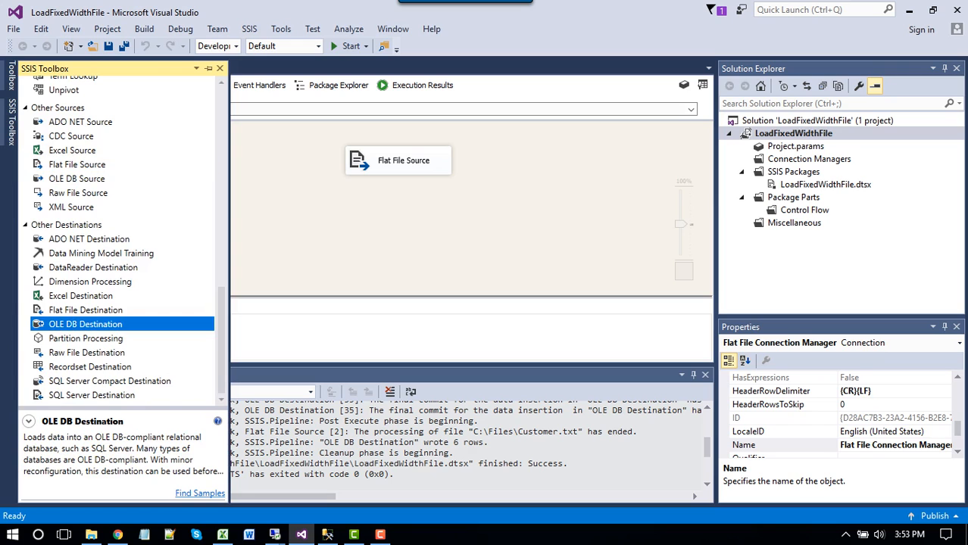
drag(86, 324, 371, 246)
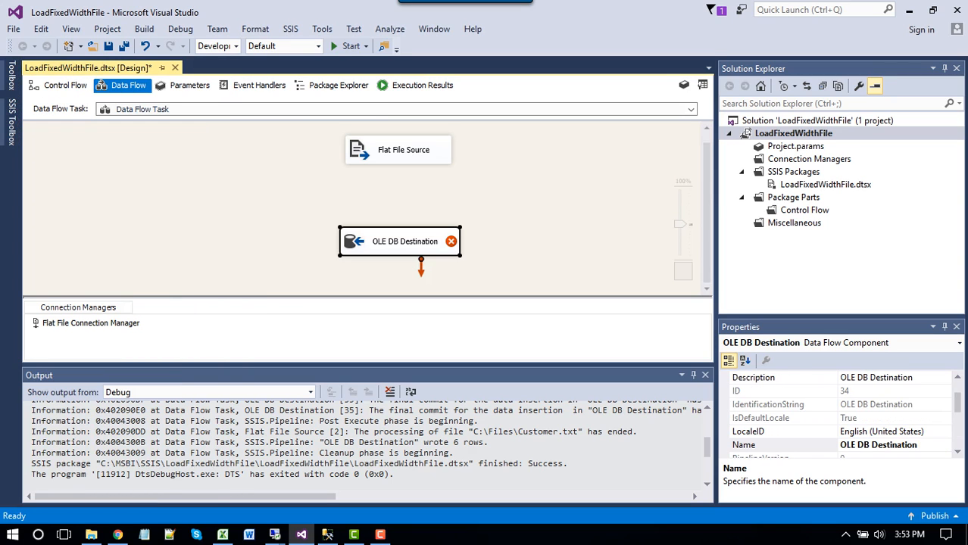
click(500, 204)
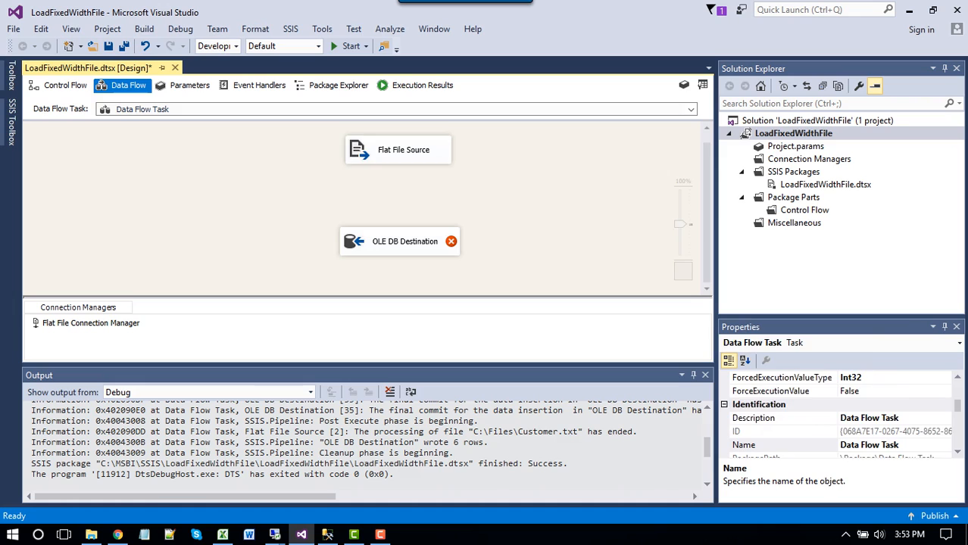
Connect the Flat File Source's regular data output to the OLE DB Destination
click(403, 150)
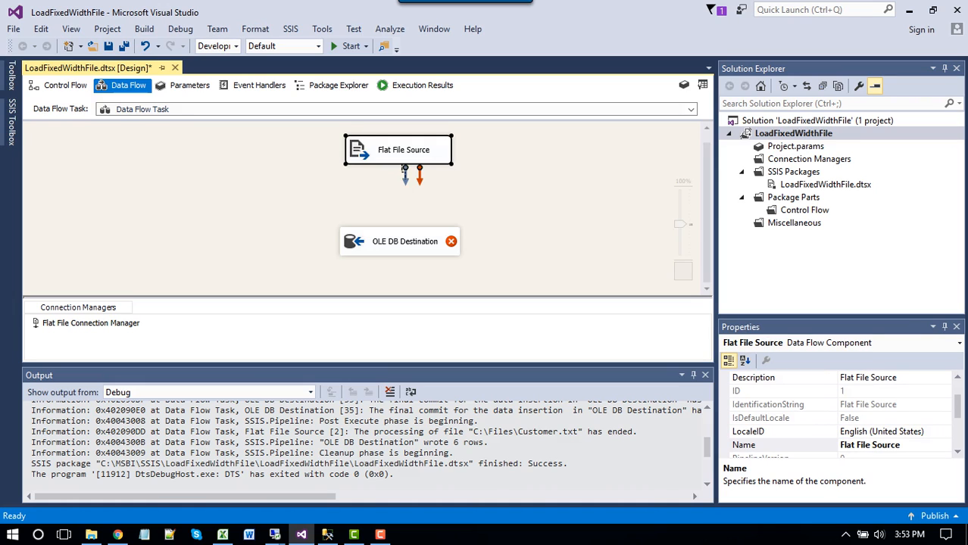
drag(405, 170, 403, 225)
drag(402, 225, 400, 227)
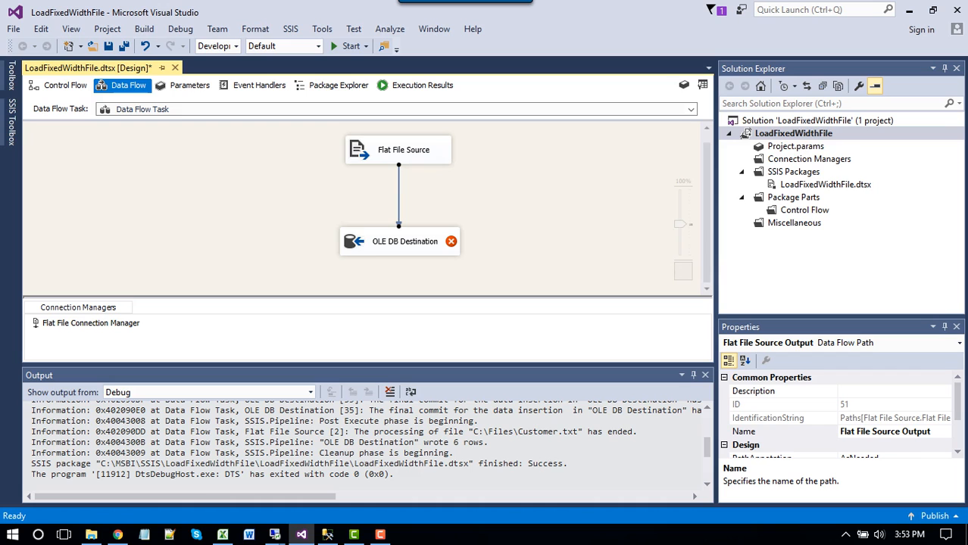
Create and test an OLE DB connection manager for the destination, using server (local) and database SSIS, and assign it
click(404, 241)
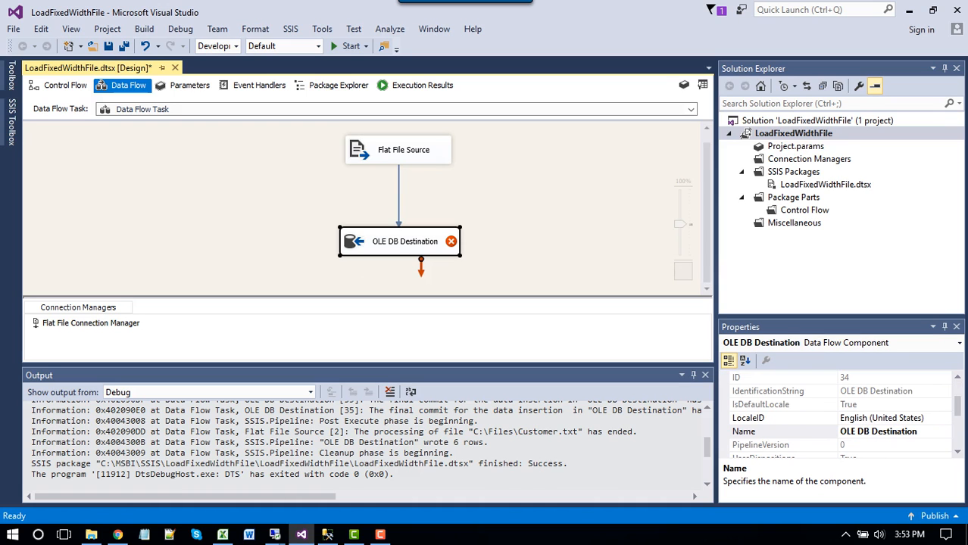
double_click(404, 242)
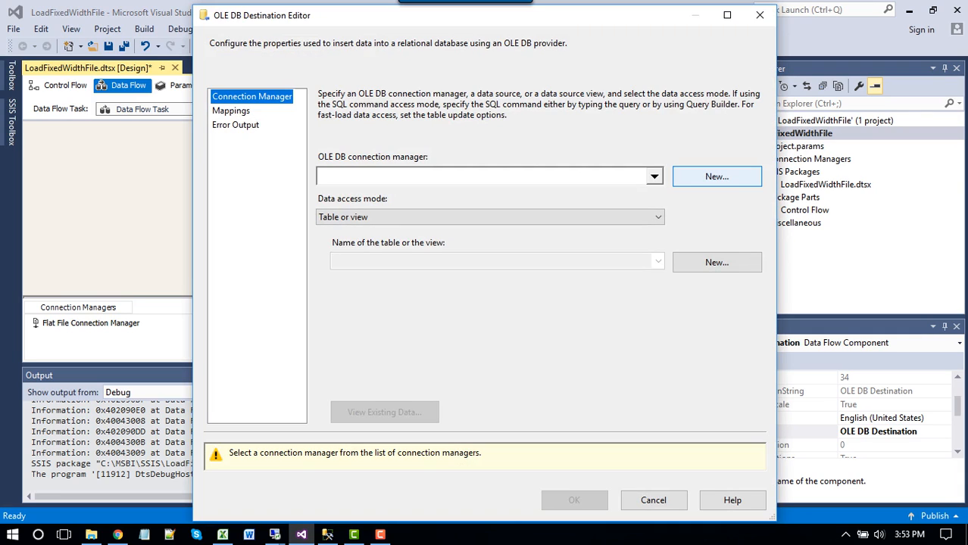
click(716, 176)
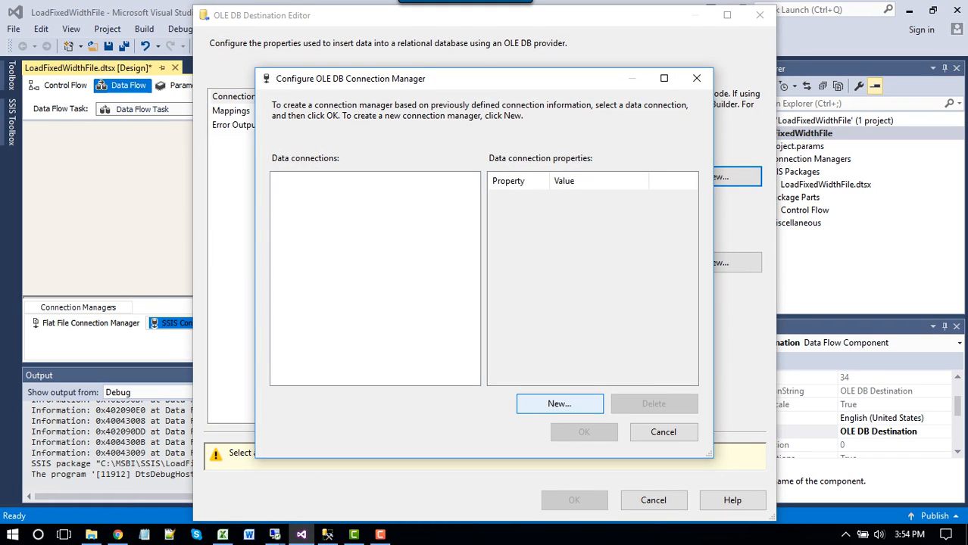
click(559, 403)
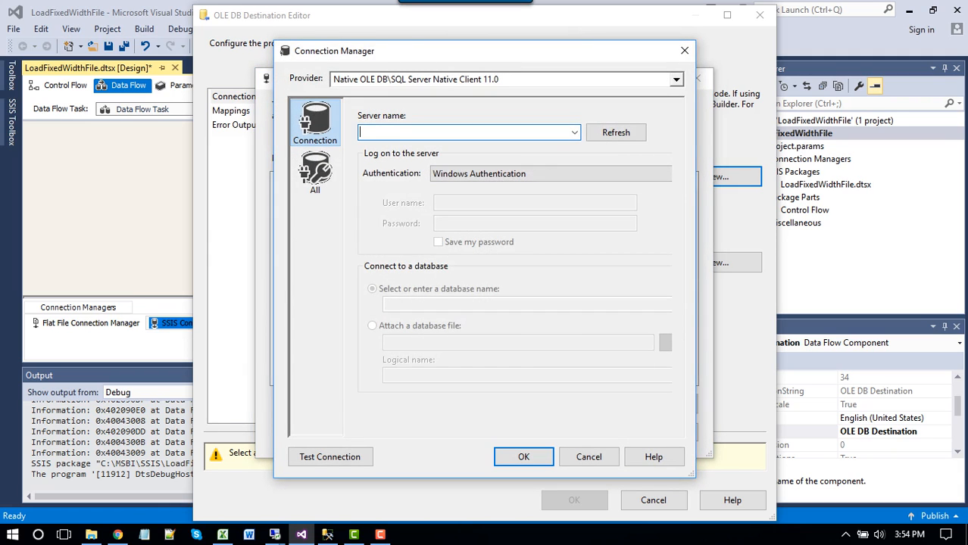
text((local))
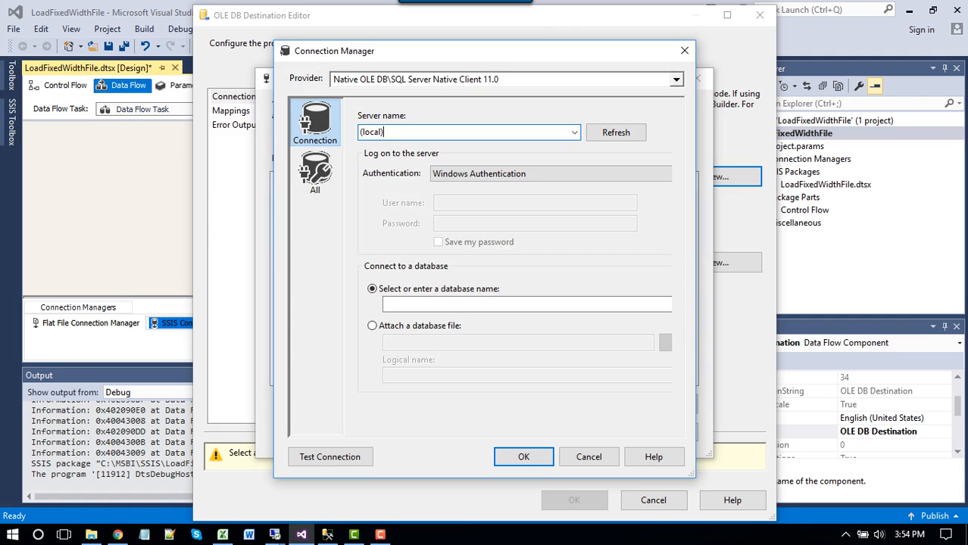
click(454, 303)
text(SSIS)
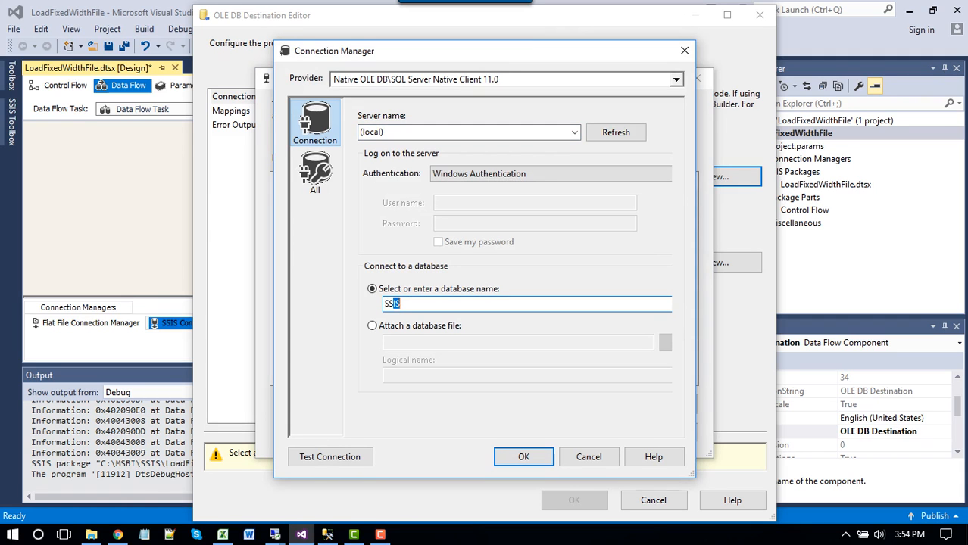
click(329, 457)
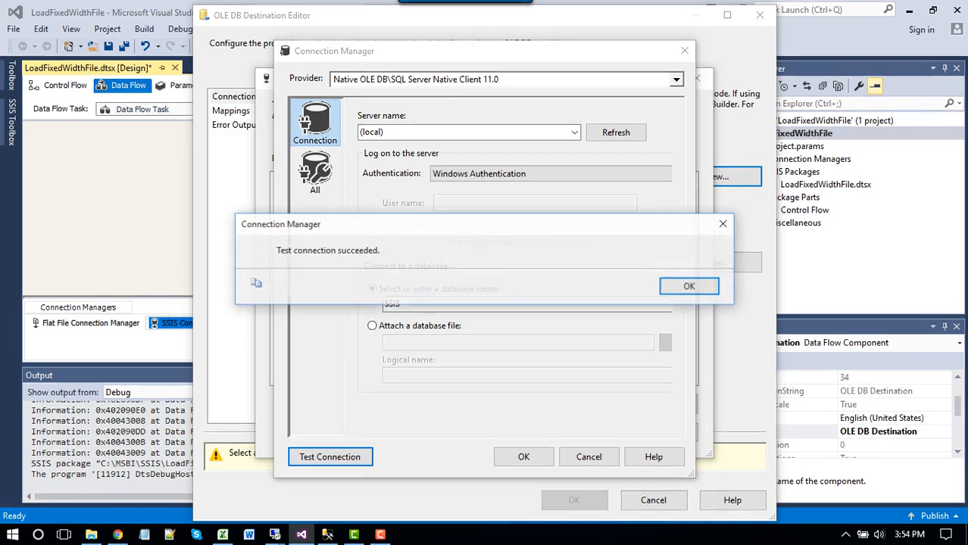
key(Return)
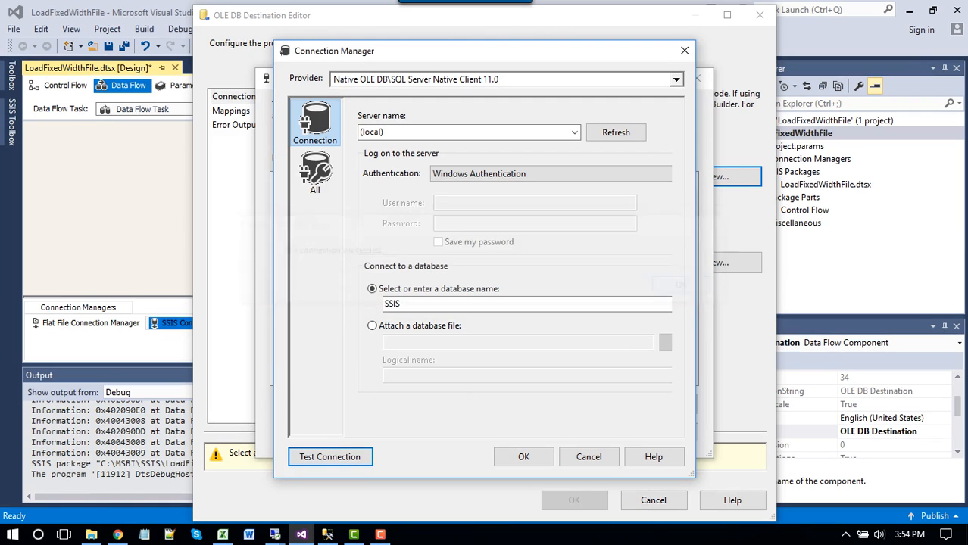
click(523, 456)
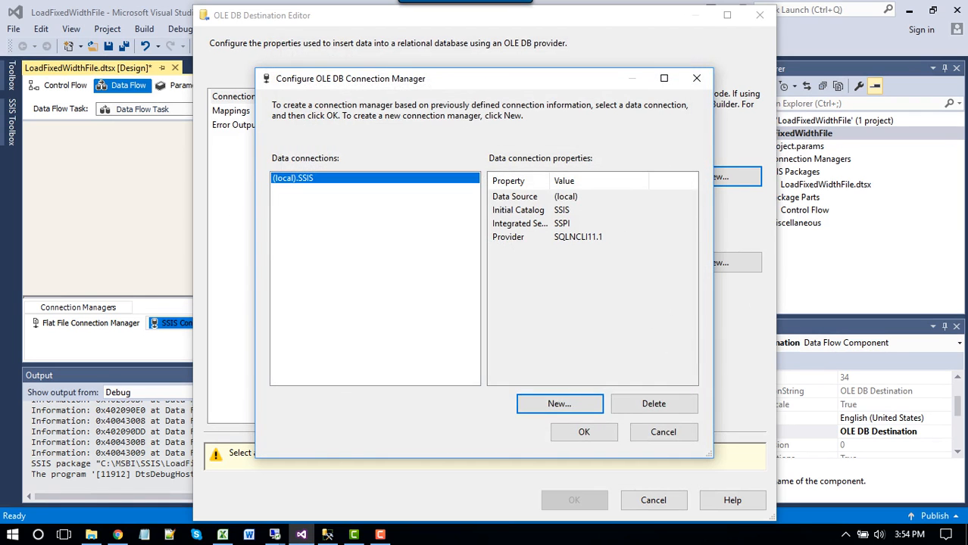
click(584, 431)
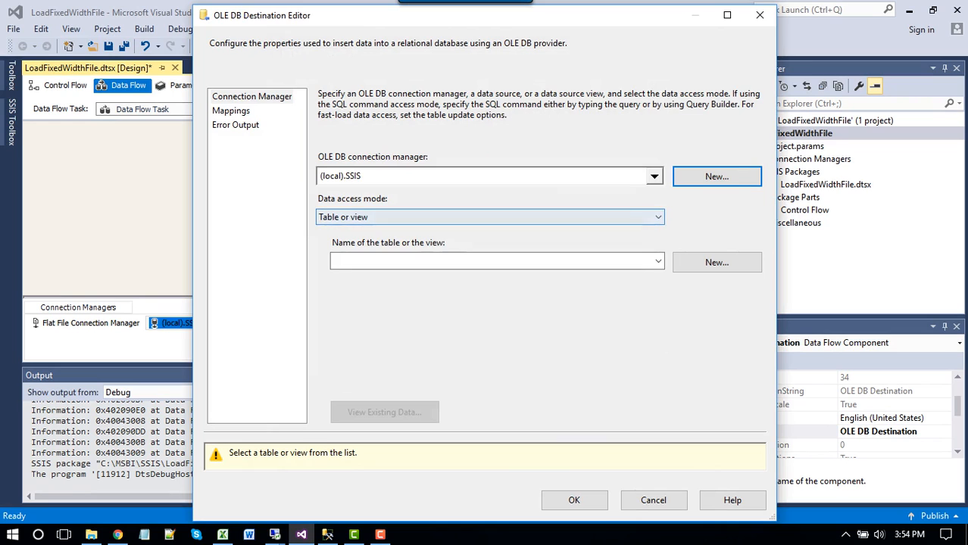
Set the OLE DB Destination's data access mode to Table or view - fast load
click(490, 218)
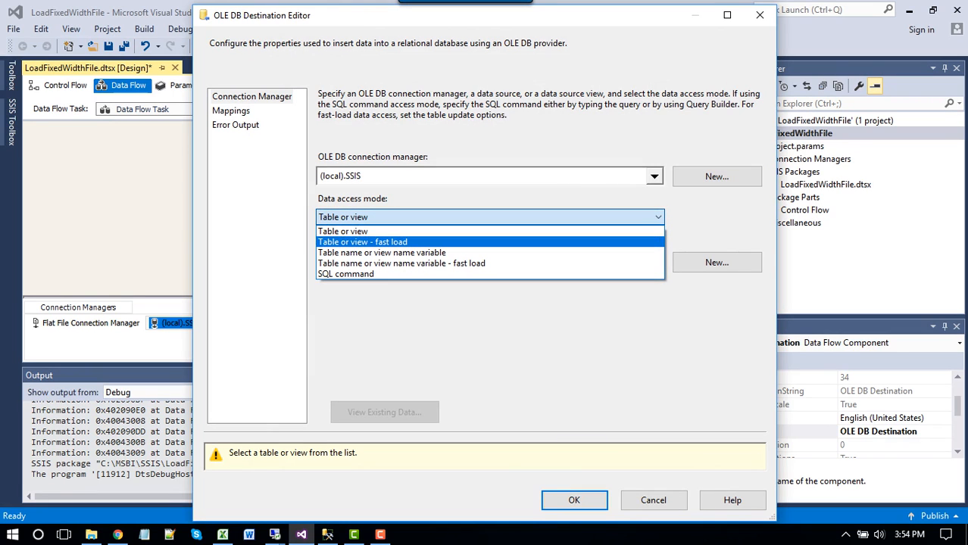
click(454, 243)
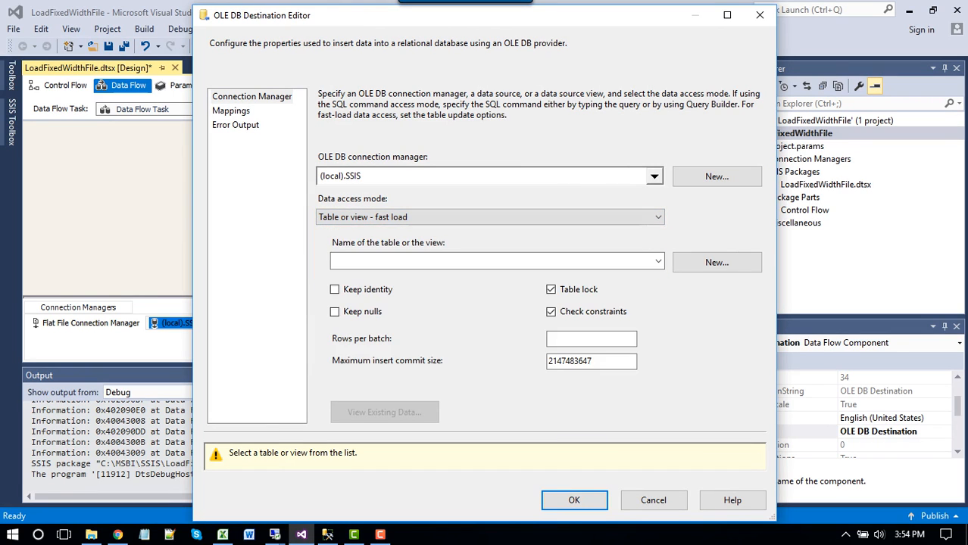
Set the OLE DB Destination's target table to [dbo].[CUSTOMER] and accept the automatic column mappings
click(658, 261)
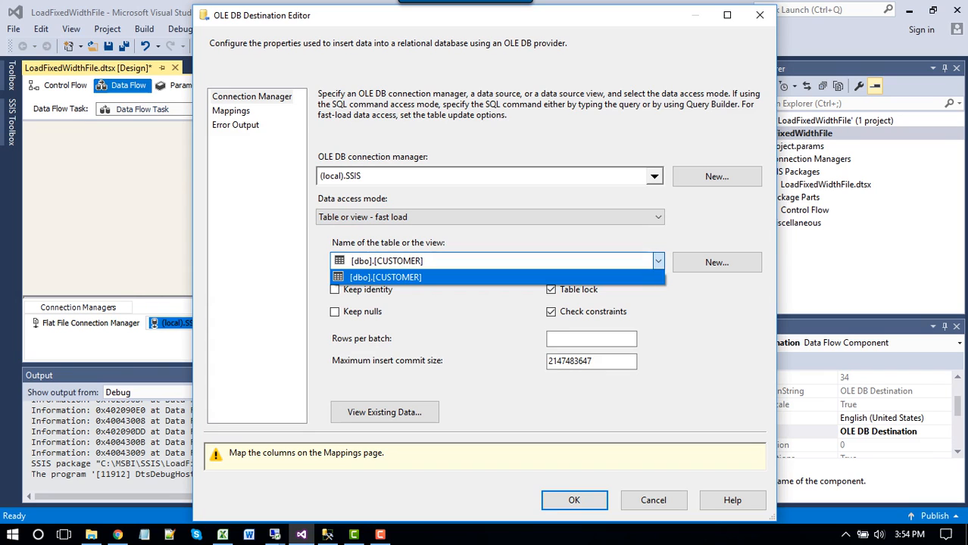
click(386, 277)
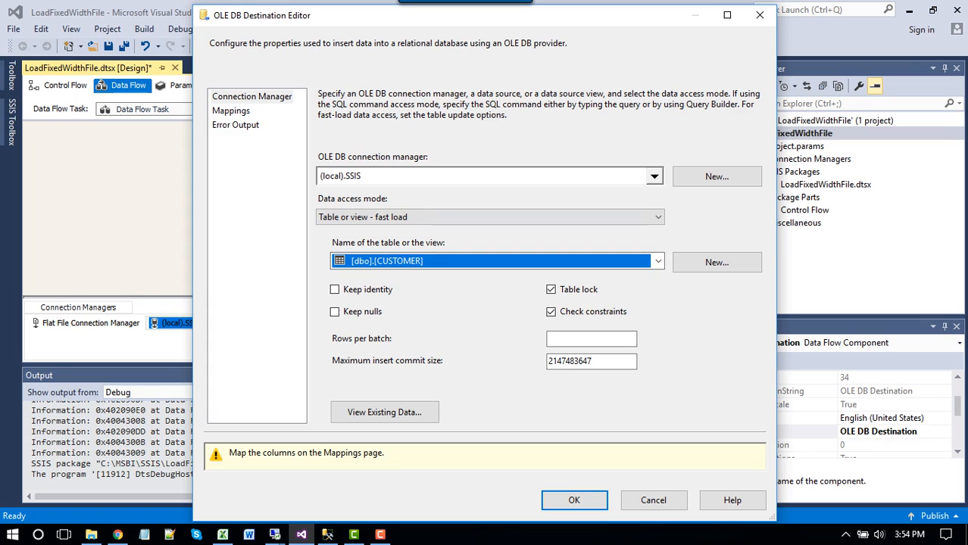
click(231, 111)
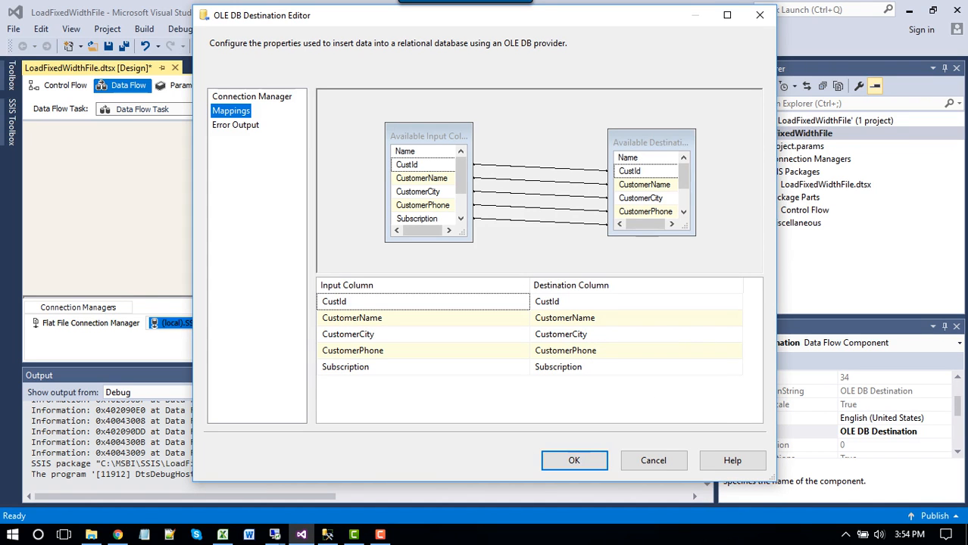
click(574, 460)
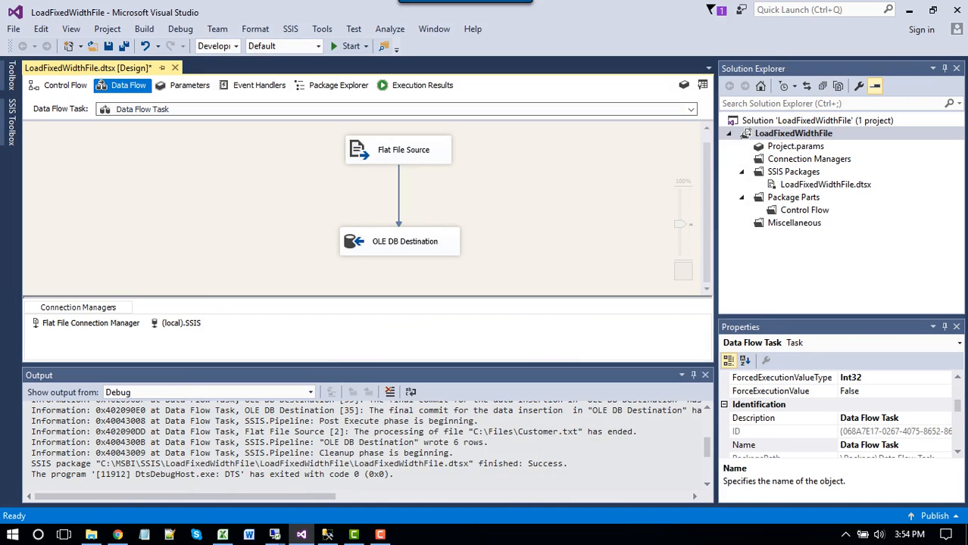
Run the package and check the execution status of the Flat File Source and OLE DB Destination
click(350, 46)
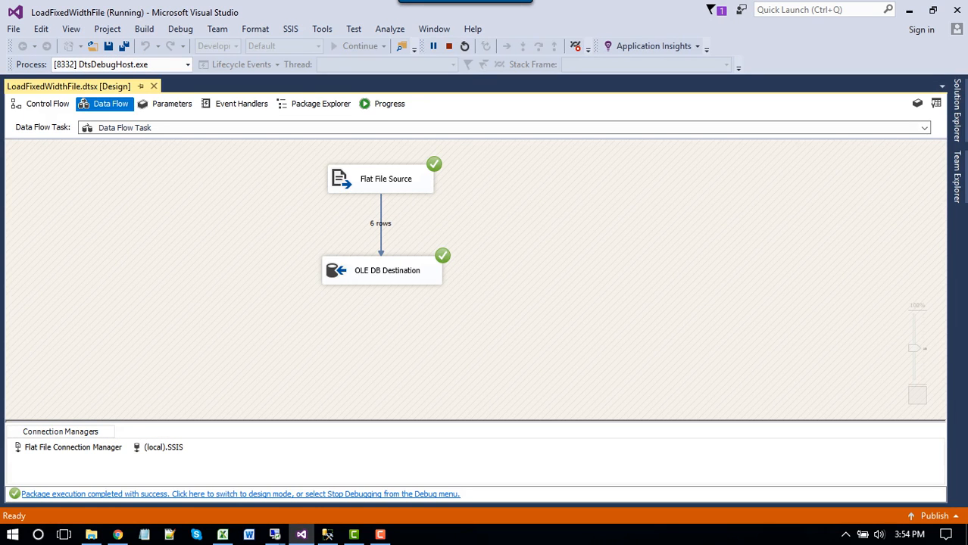
drag(278, 194, 492, 318)
click(493, 318)
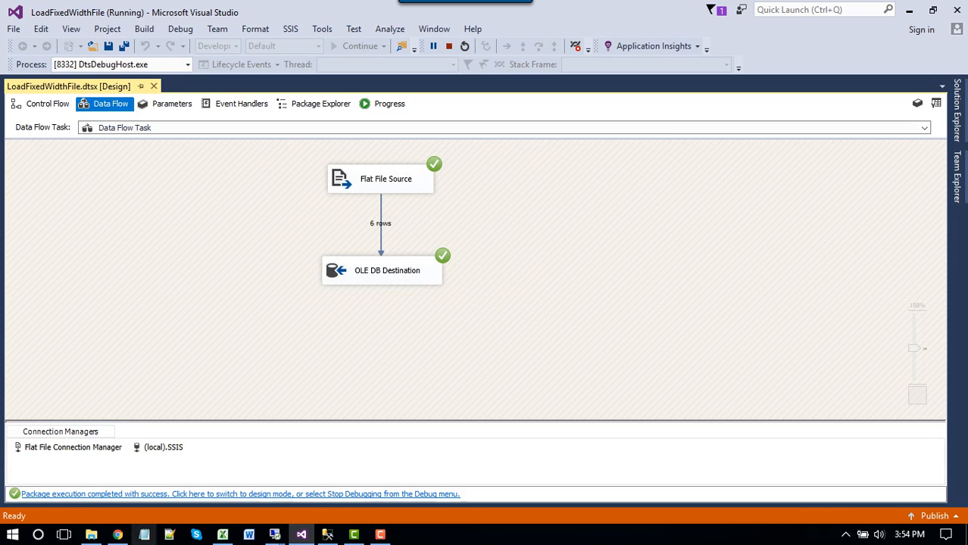
Switch to SQL Server Management Studio and rerun the SELECT TOP 1000 query on [SSIS].[dbo].[CUSTOMER]
click(144, 535)
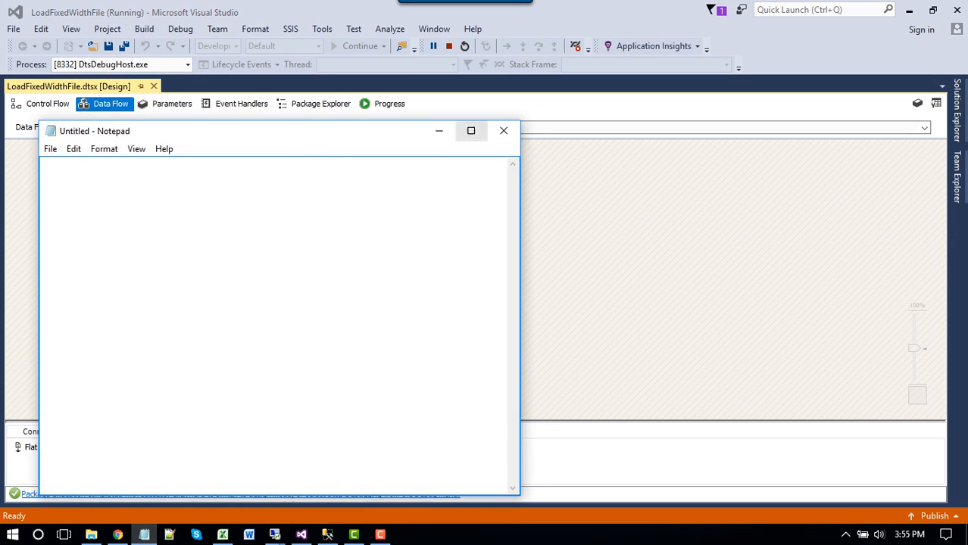
click(504, 130)
click(327, 535)
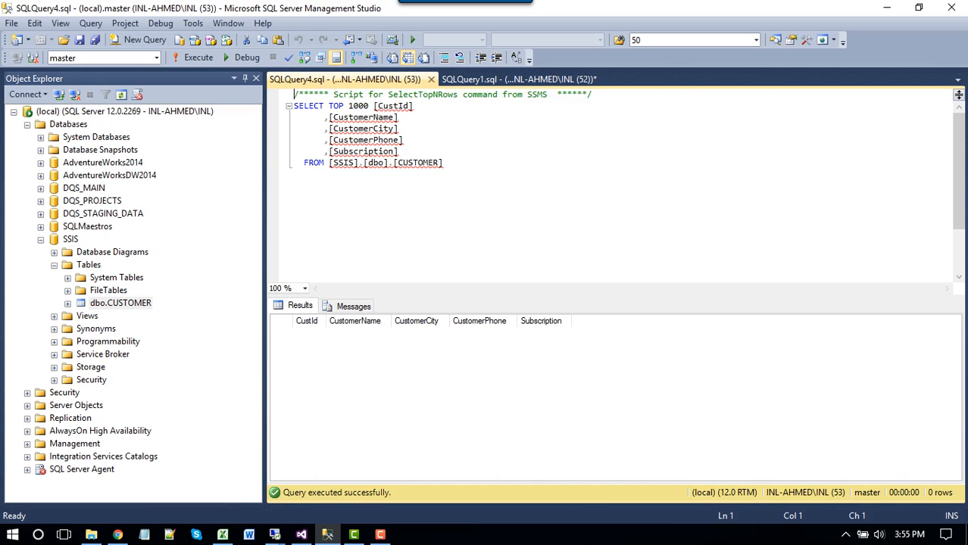
click(443, 163)
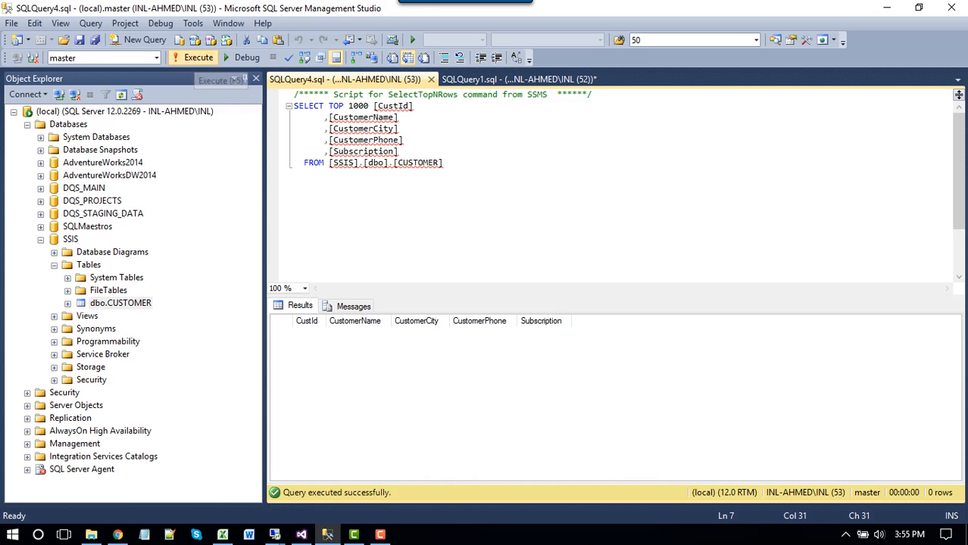
click(195, 58)
Examine the customer rows returned by the query, highlighting the full result grid across all columns
click(424, 375)
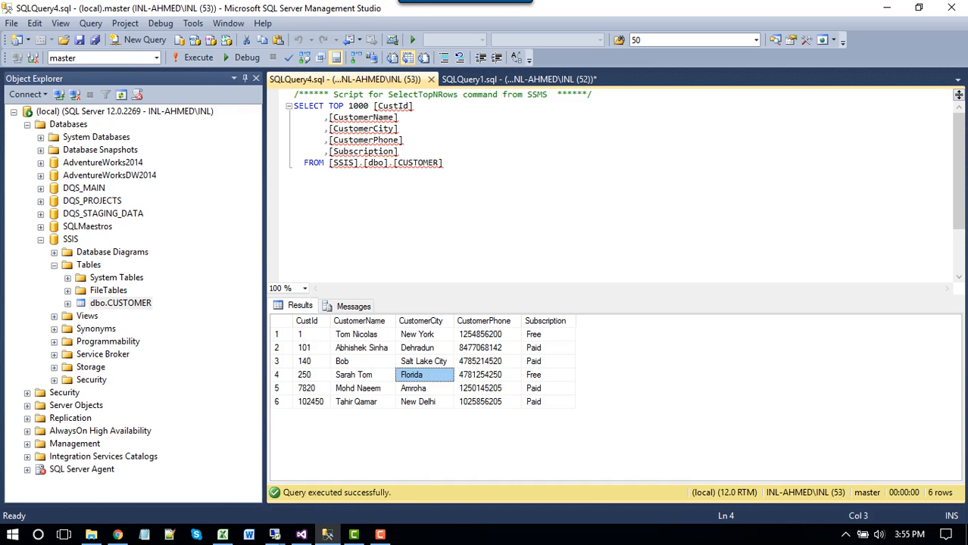
key(ctrl+a)
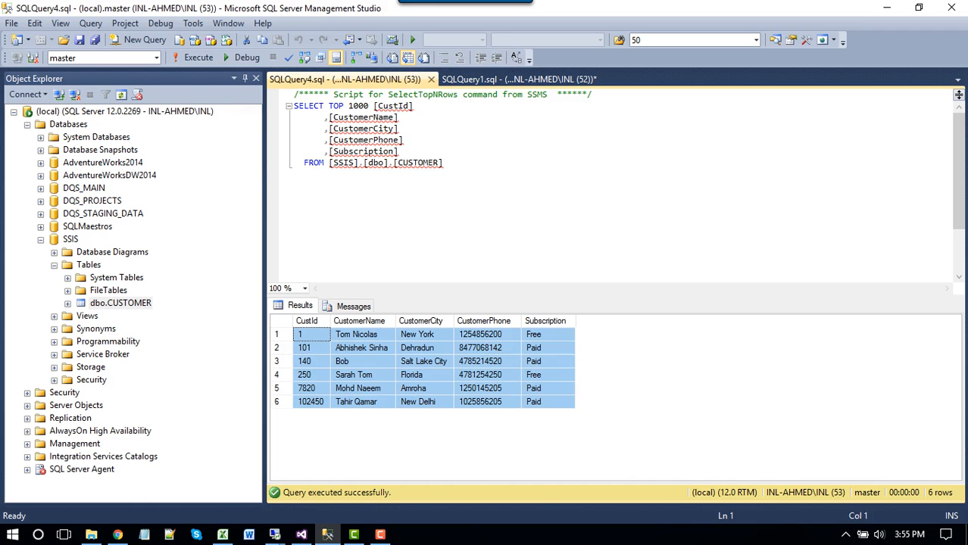
click(424, 374)
drag(312, 334, 549, 402)
click(424, 361)
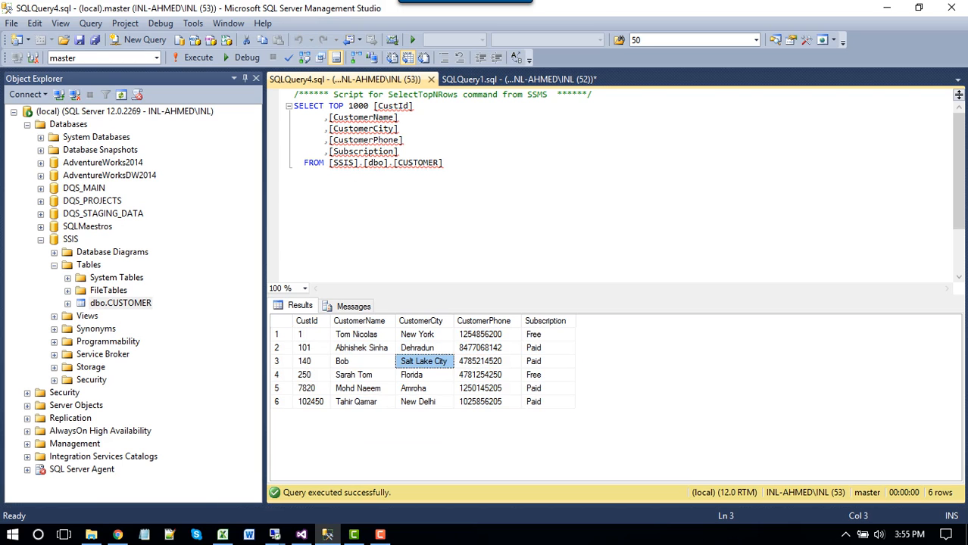
drag(311, 334, 549, 402)
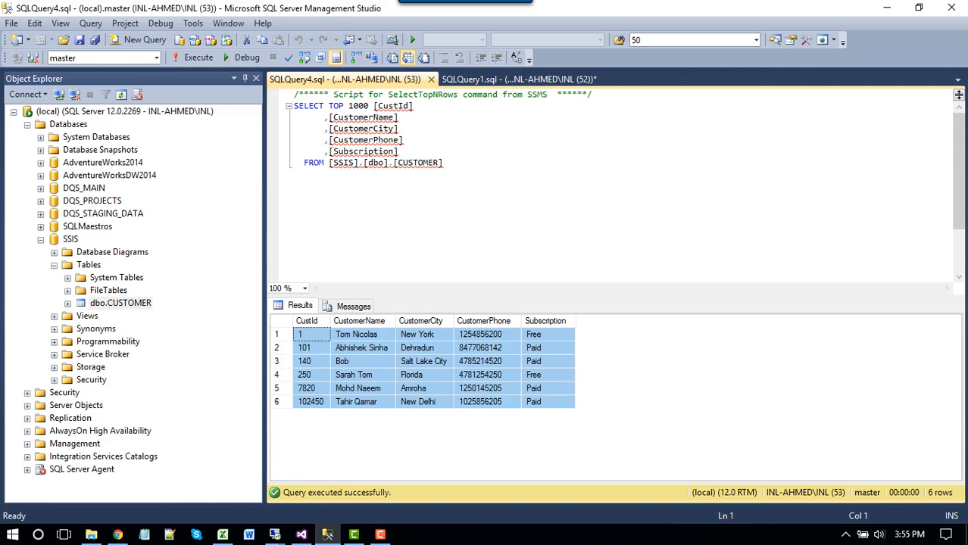
click(312, 349)
drag(311, 335, 546, 402)
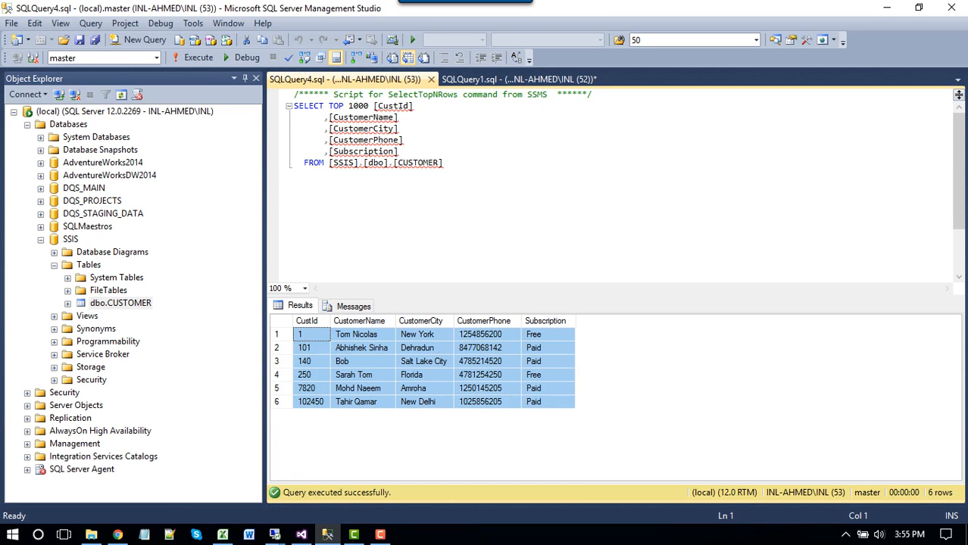